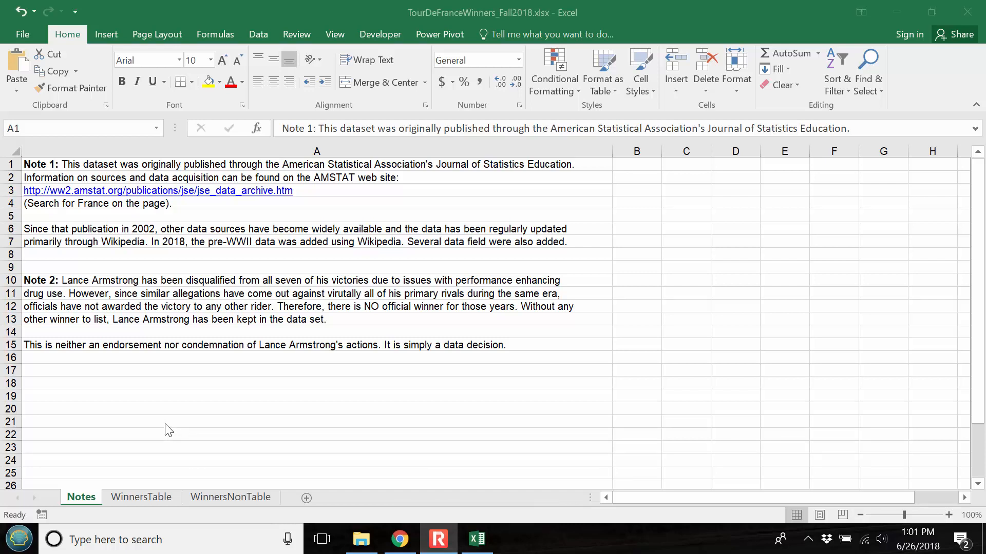
Step: Compare the data layout on the WinnersTable and WinnersNonTable sheets, finishing on WinnersTable
click(154, 497)
click(153, 496)
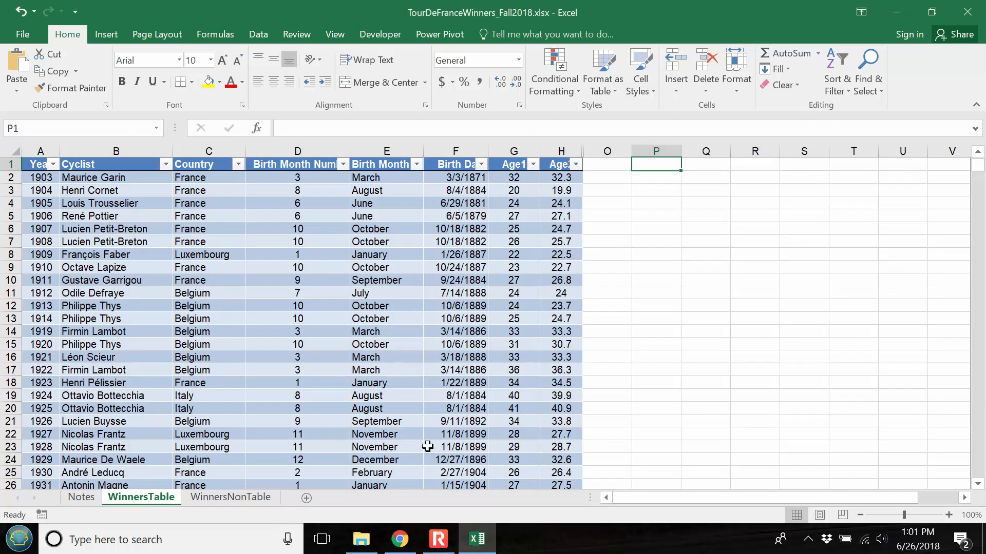
click(230, 497)
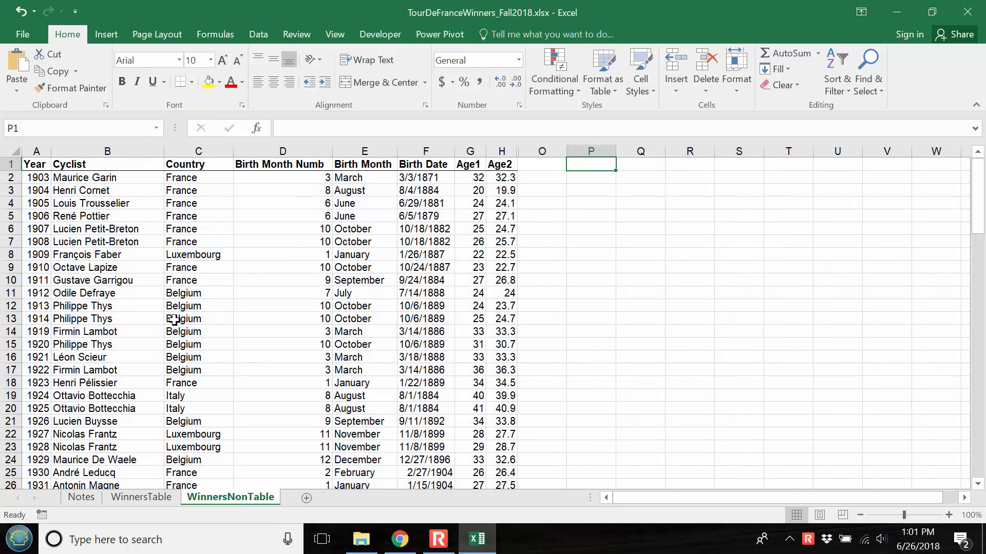
click(136, 501)
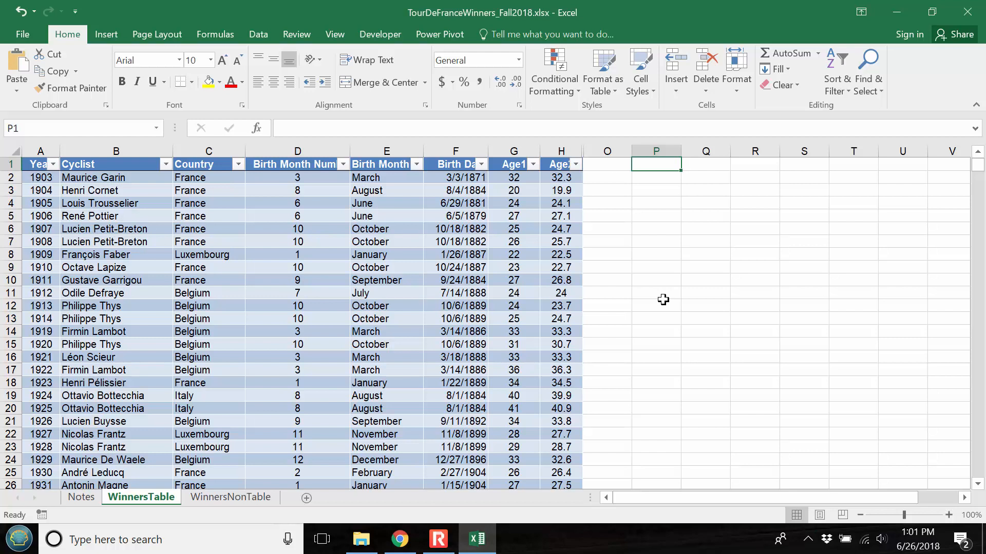
Step: Enter the labels "Mean =" in P1 and "Std Deviation =" in P2 beside the winners table
text(Mean =)
key(Return)
text(Std Deviation)
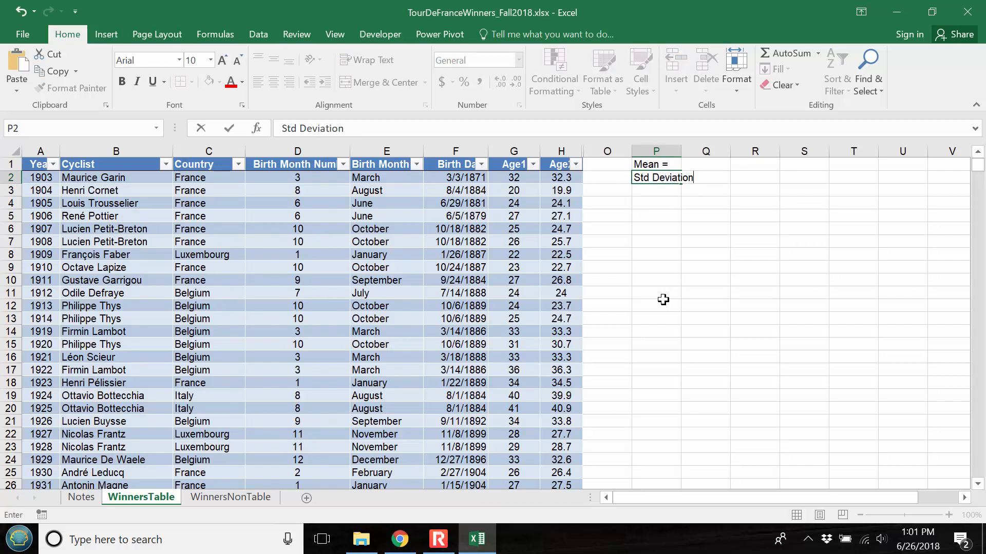
text( =)
key(Return)
Step: Enter the five-number summary labels "Min =", "Q1 =", "Median =", "Q3 =" and "Max" in cells P4 through P8
key(Return)
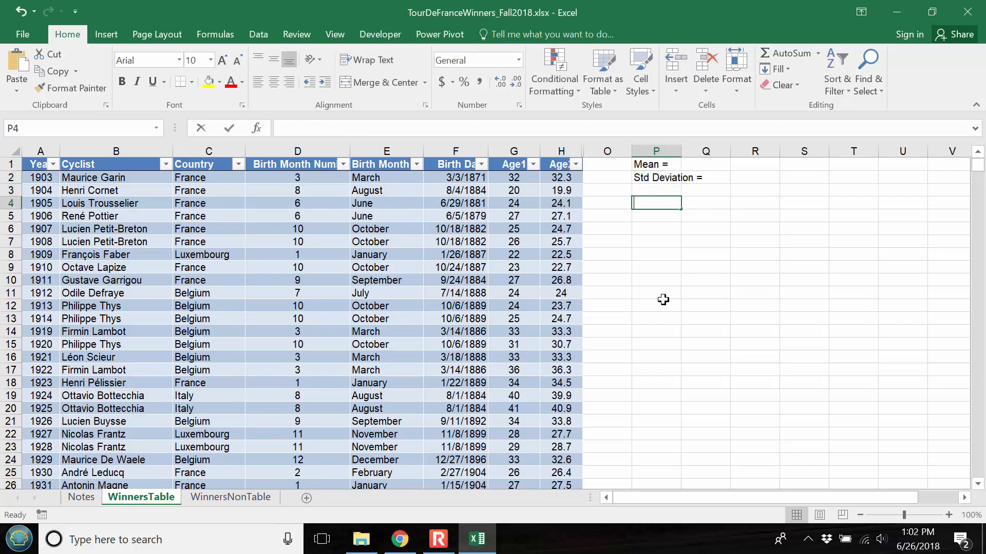
text(Min =)
key(Return)
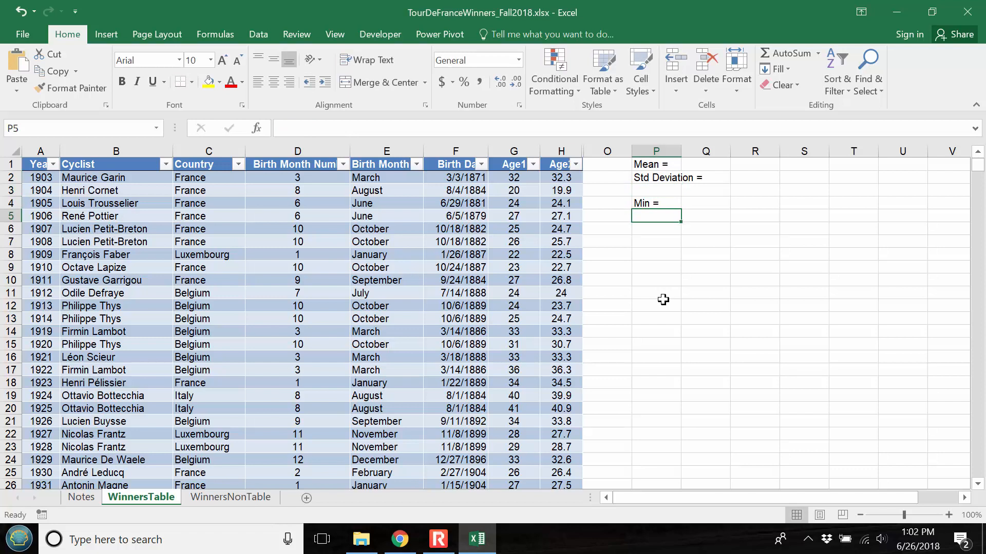
text(Q1 =)
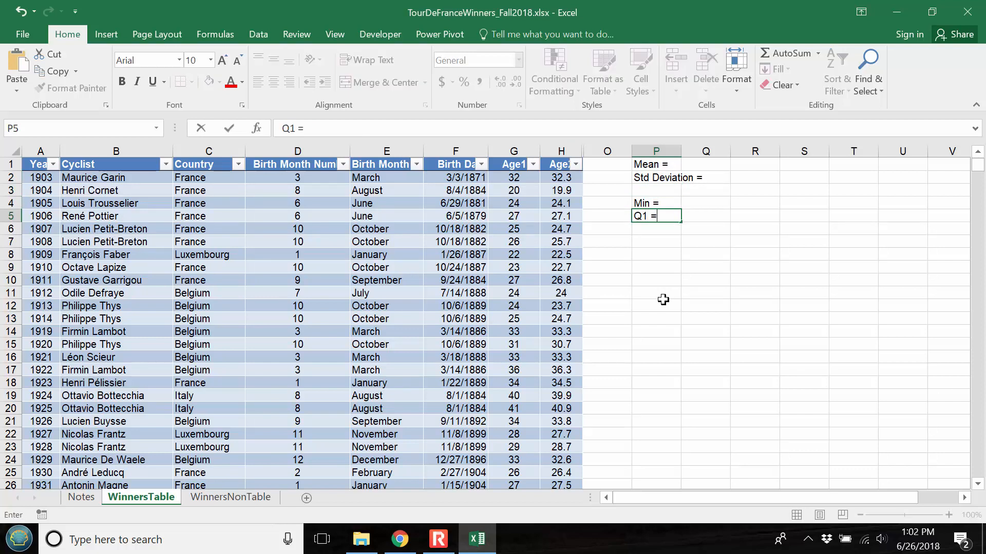
key(Return)
text(Median =)
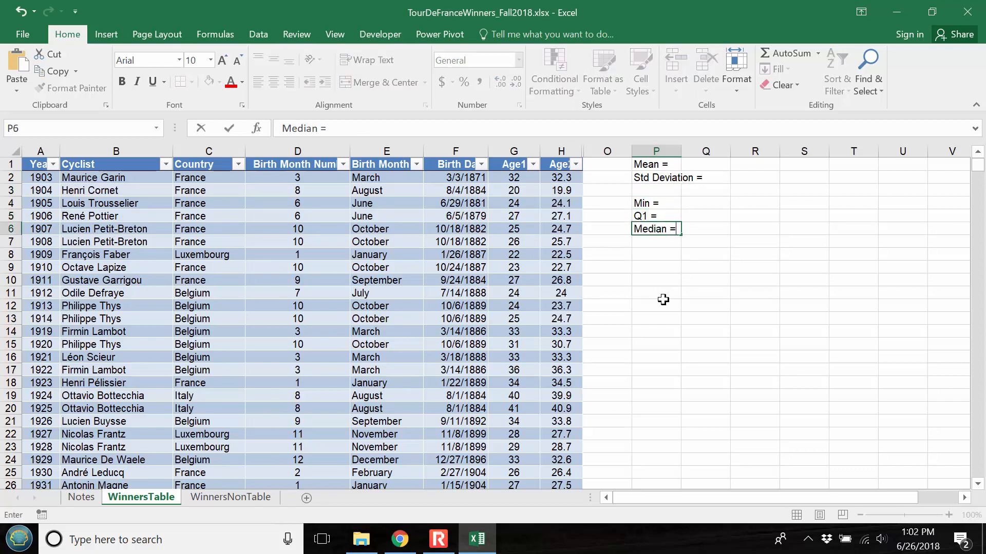
key(Return)
text(Q3)
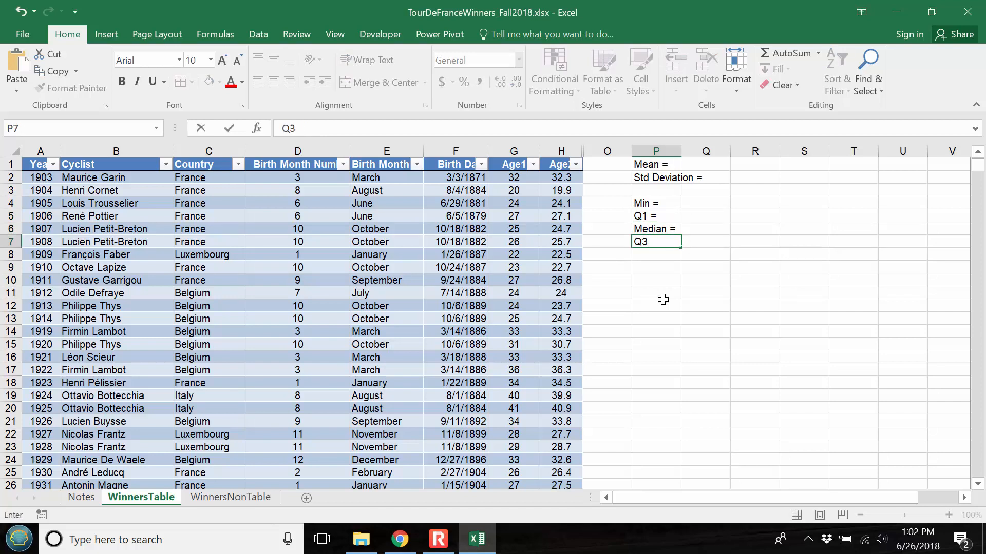
text( =)
key(Return)
text(Max)
key(Return)
Step: Enter the label "IQR =" in P10 and widen column P to fit its labels
key(Return)
text(IQR =)
key(Return)
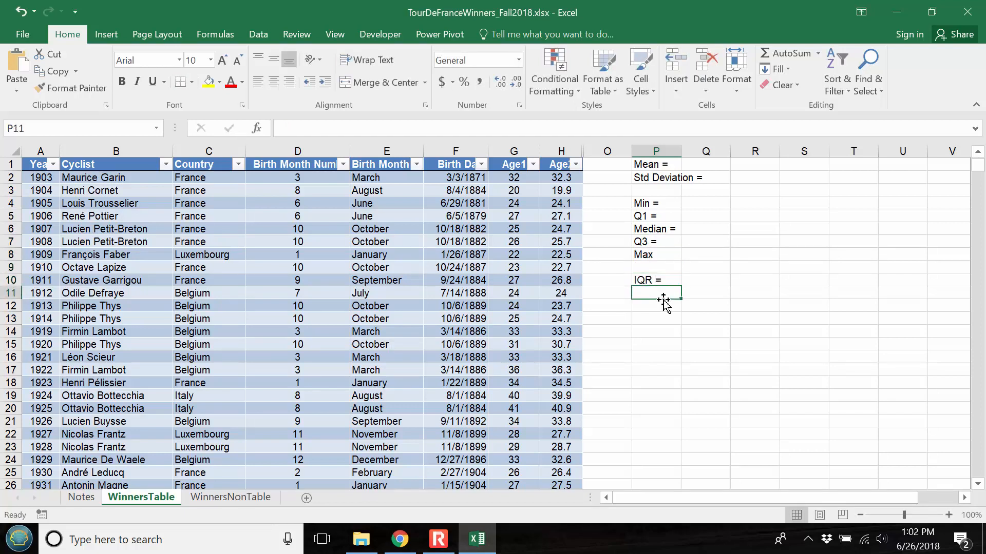
drag(681, 149, 706, 149)
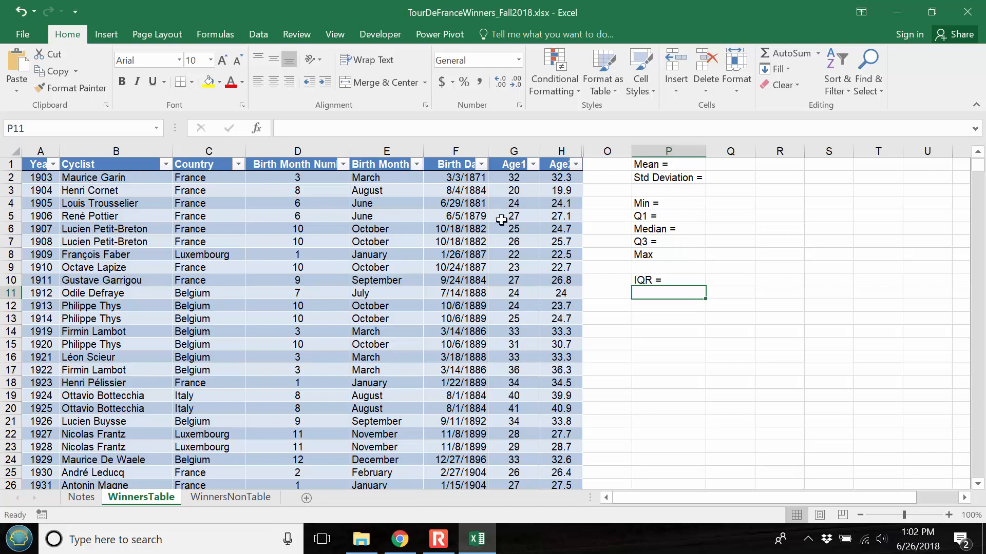
Step: Calculate the mean of Age1 in Q1 with the formula =average(g:g)
click(743, 166)
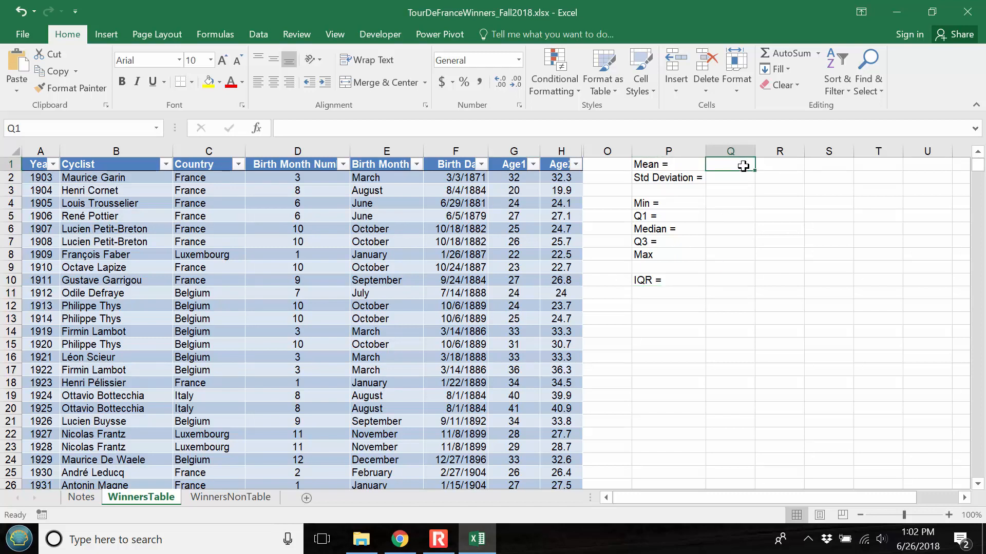
text(=)
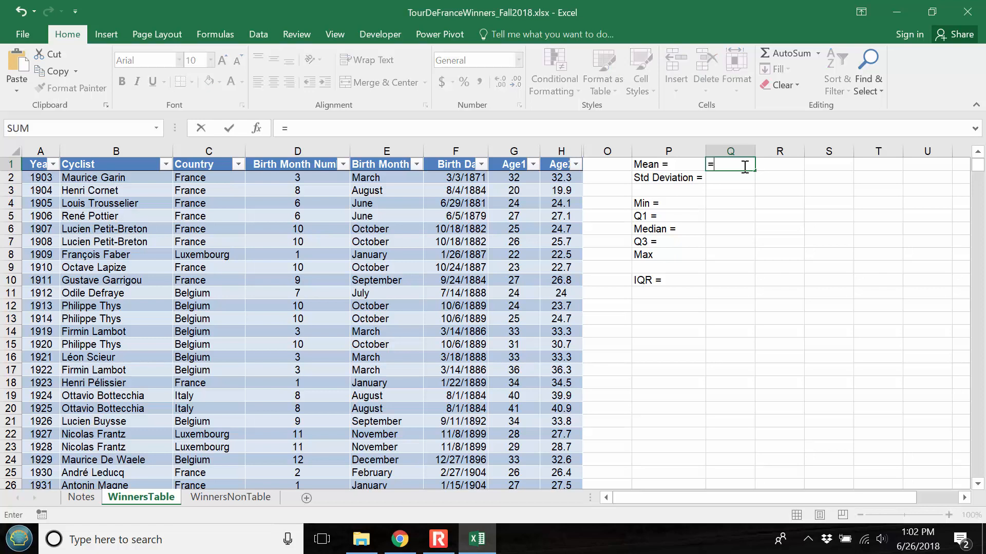
text(average()
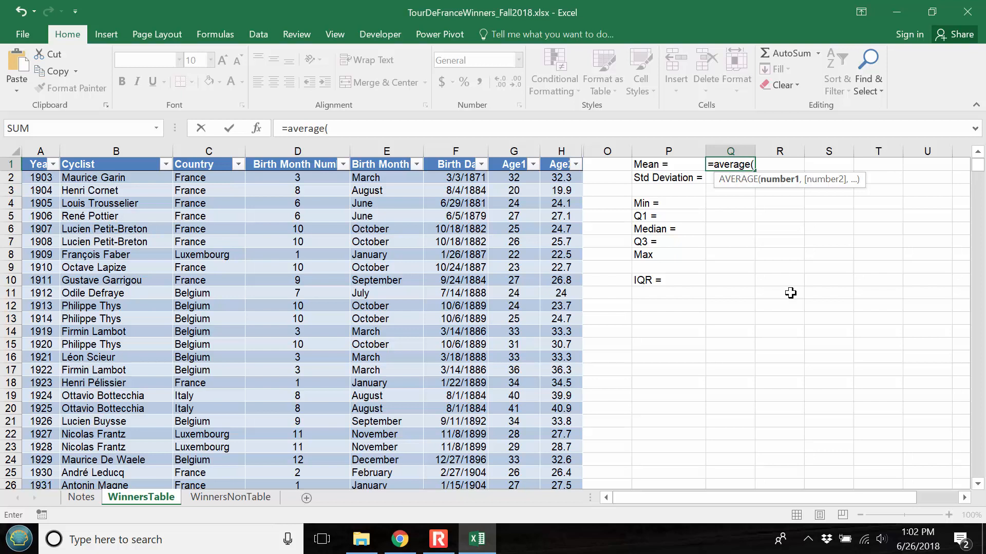
text(g:g)
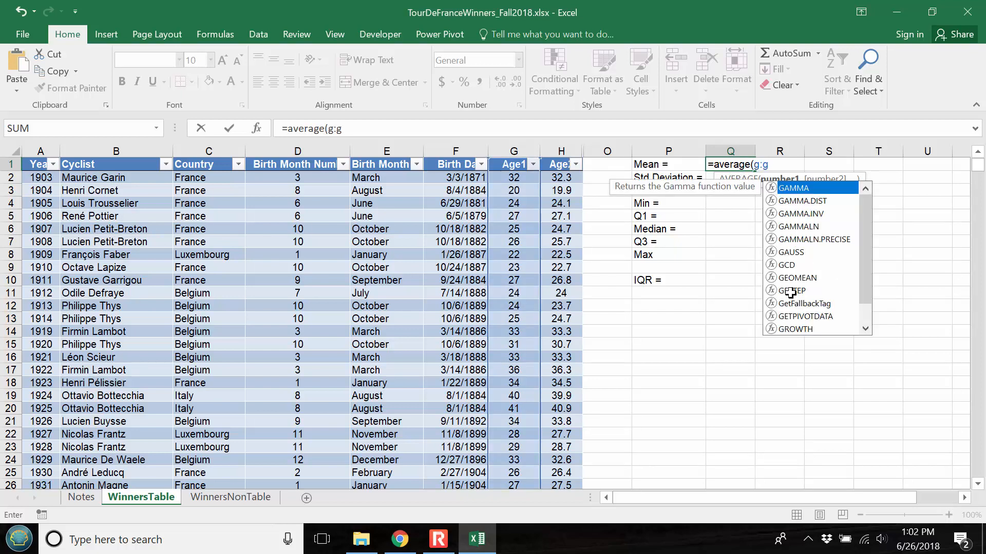
text())
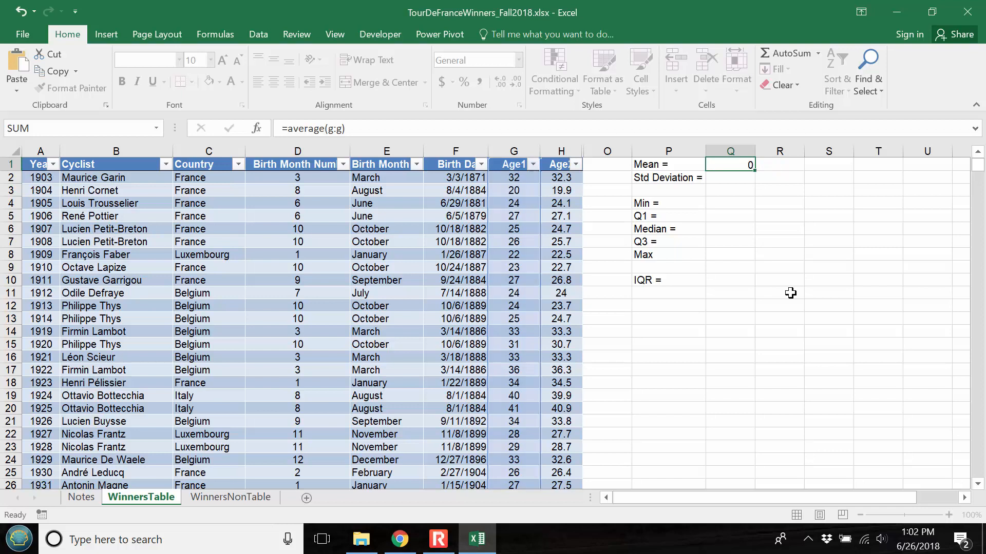
key(Return)
Step: Calculate the sample standard deviation of Age1 in Q2 with =STDEV.S(g:g)
text(=st)
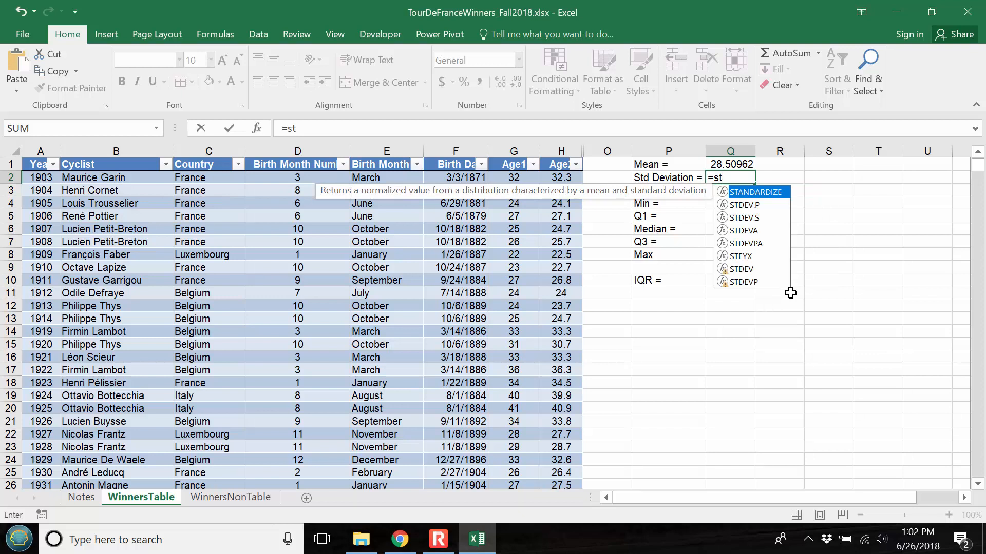
double_click(751, 216)
text(g:g))
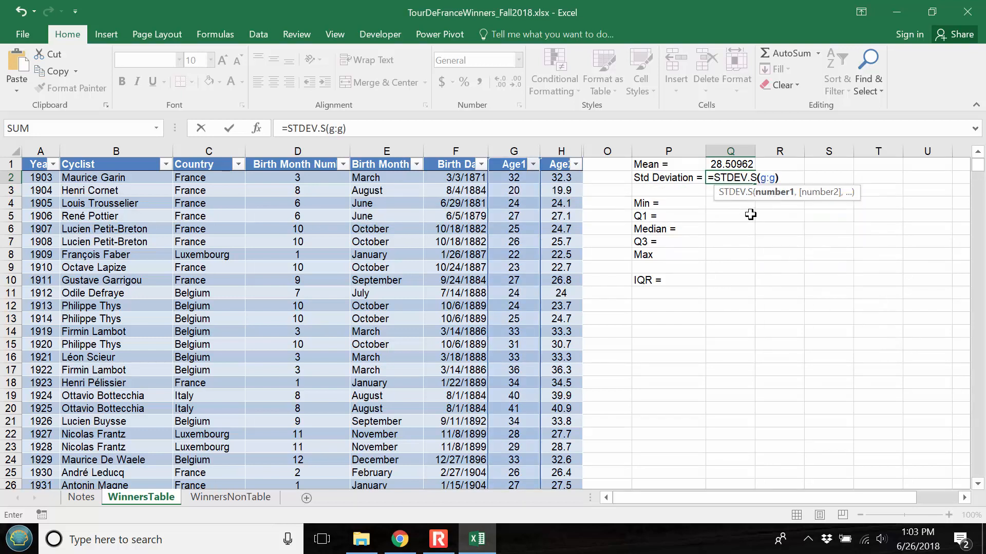
key(Return)
Step: Reduce the mean and standard deviation in Q1:Q2 to one decimal place
drag(730, 164, 730, 177)
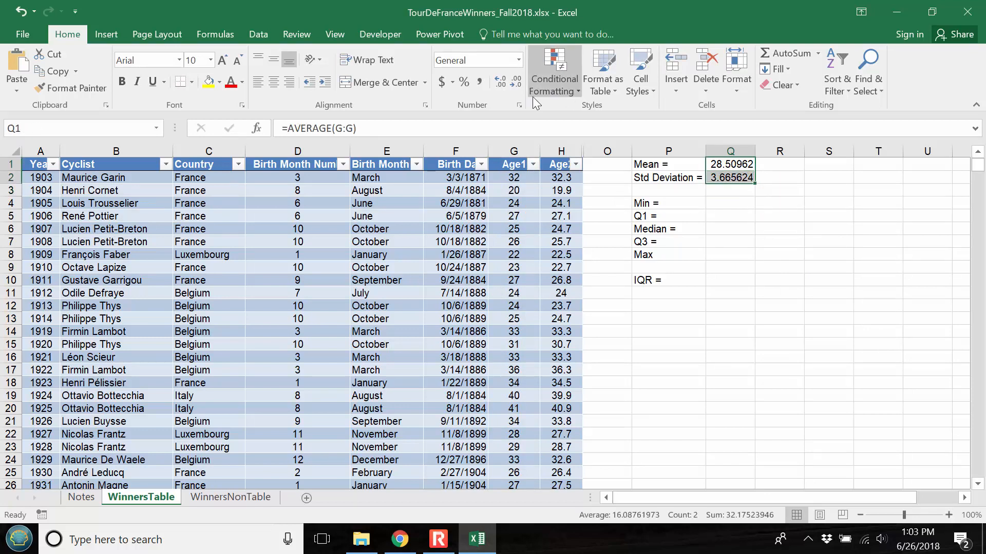
click(515, 82)
click(515, 82)
click(515, 82)
click(516, 82)
Step: Calculate the minimum of Age1 in Q4 with the formula =min(g:G)
click(715, 204)
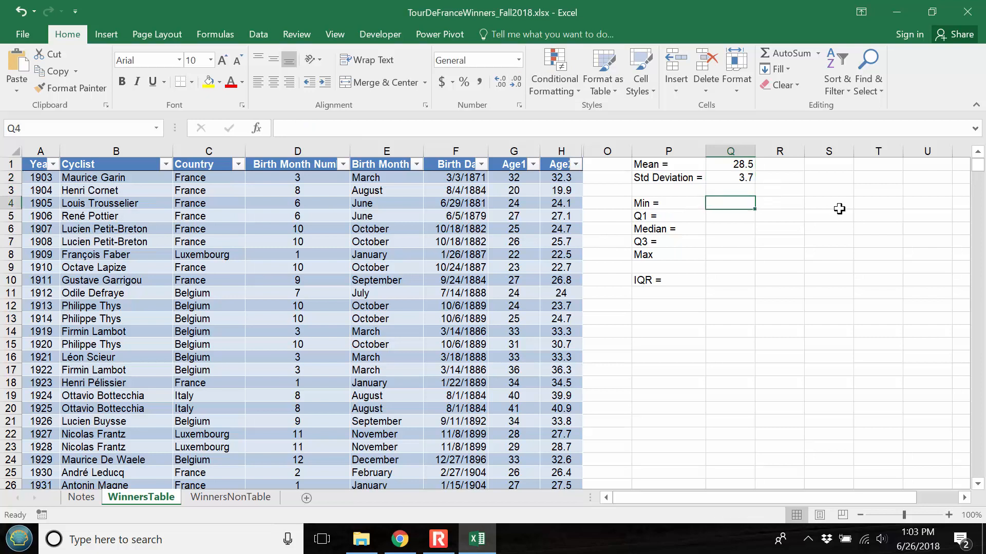
text(=min)
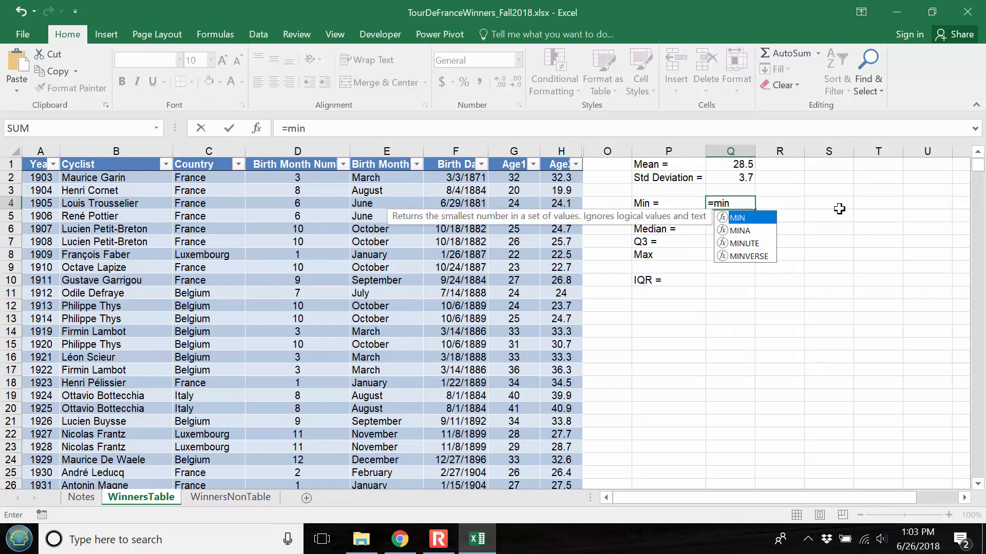
text((g:G))
key(Return)
Step: Calculate the maximum of Age1 in Q8 with the formula =max(g:g)
key(Down)
key(Down)
key(Down)
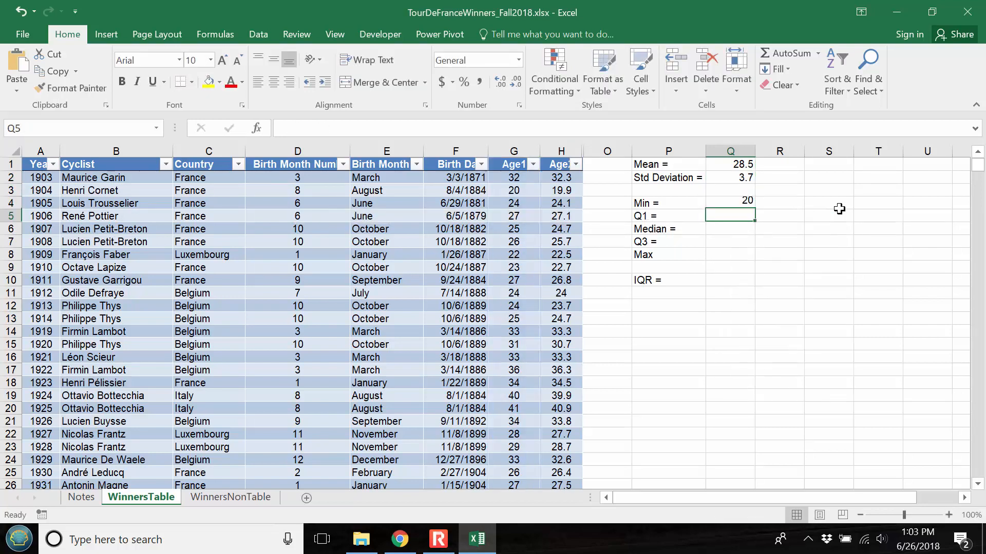
text(=max(g:g))
key(Return)
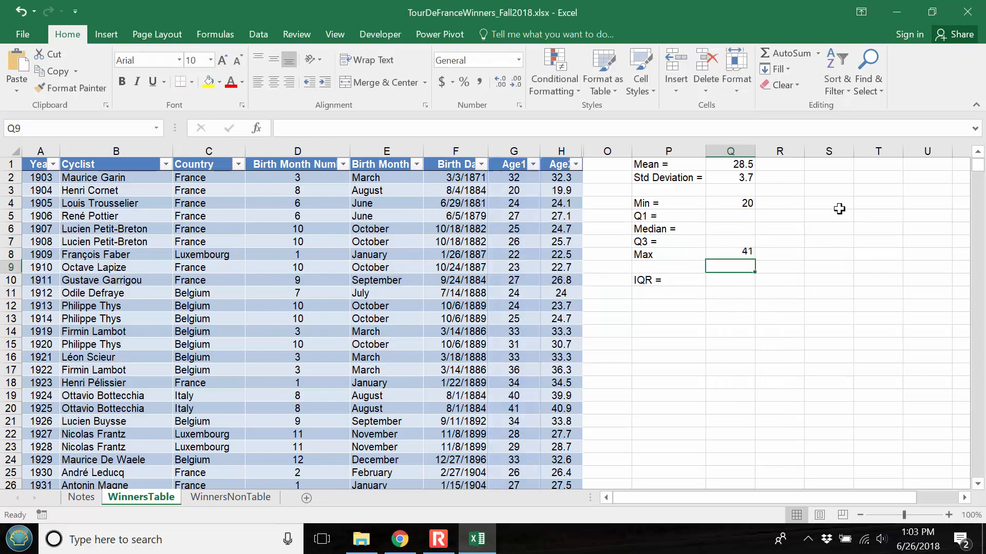
Step: Calculate the median of Age1 in Q6 with the formula =median(g:g)
key(Up)
key(Up)
key(Up)
text(=)
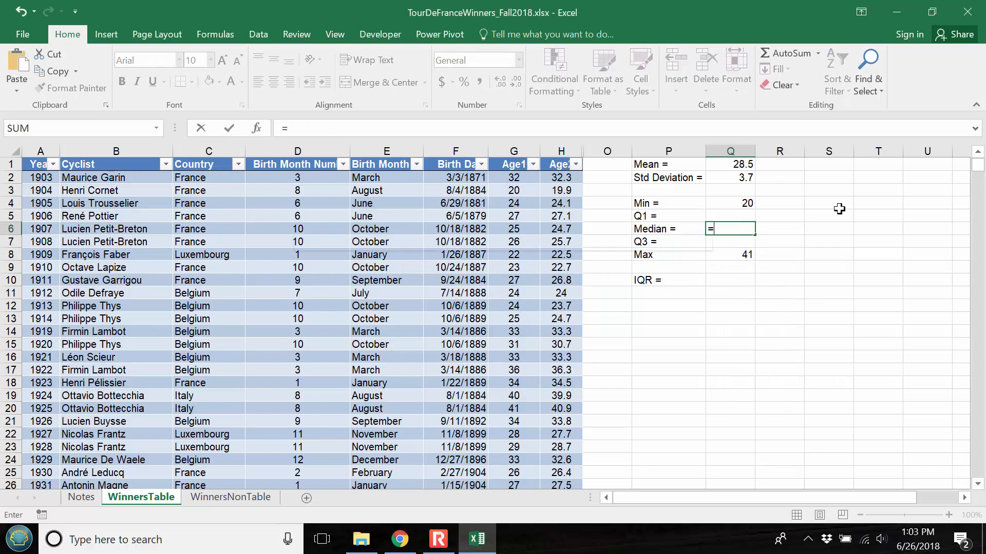
text(median()
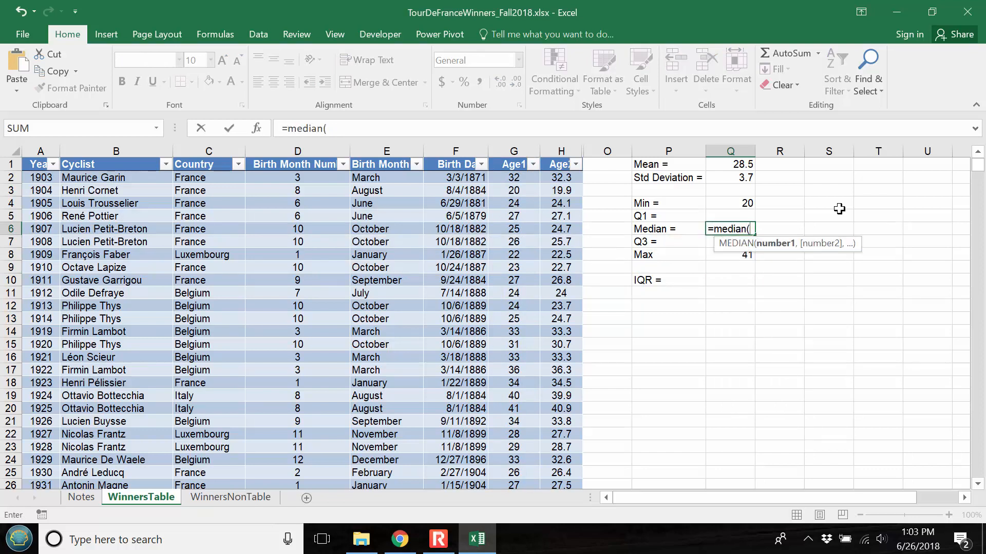
text(g:g))
key(Return)
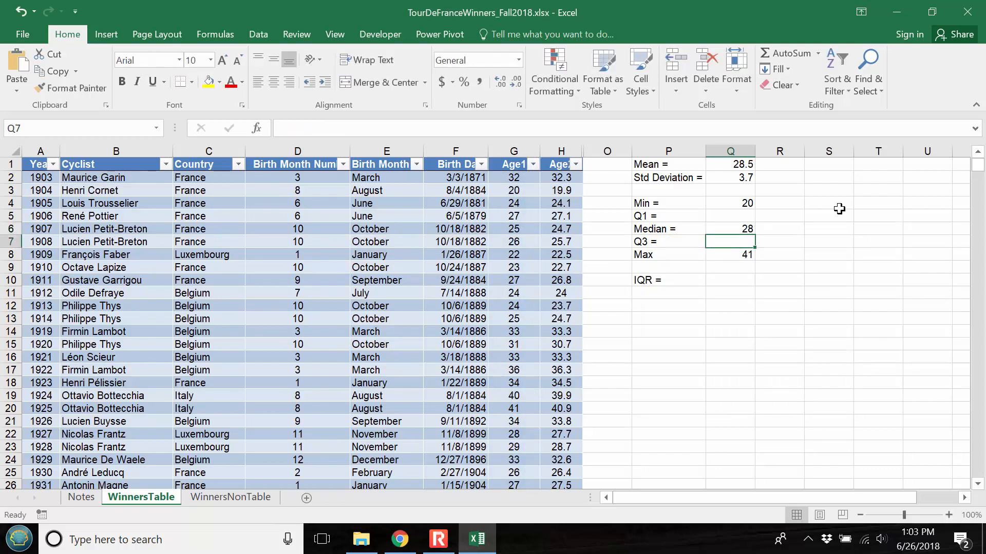
Step: Calculate the first quartile of Age1 in Q5 using the compatibility function, with =QUARTILE(g:g,1)
key(Up)
key(Up)
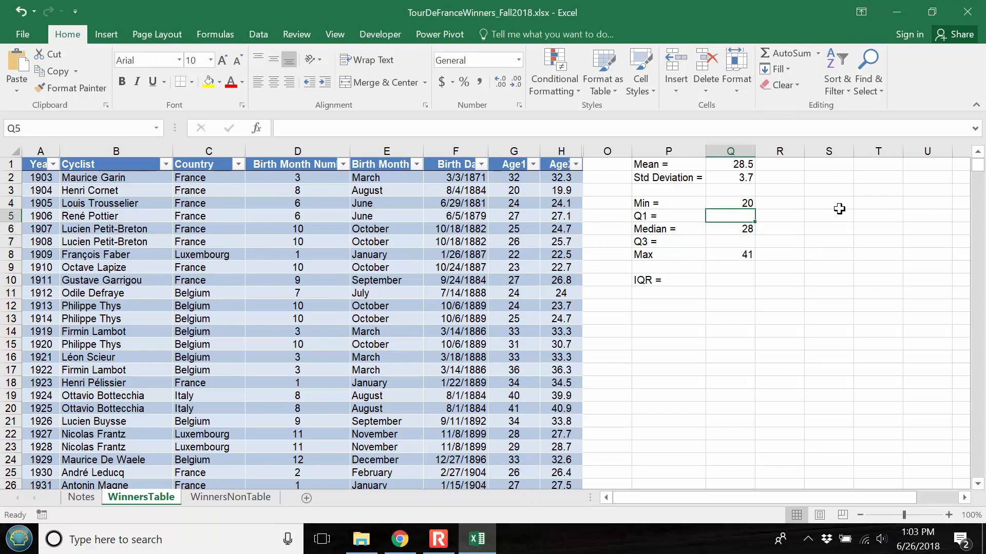
text(=quar)
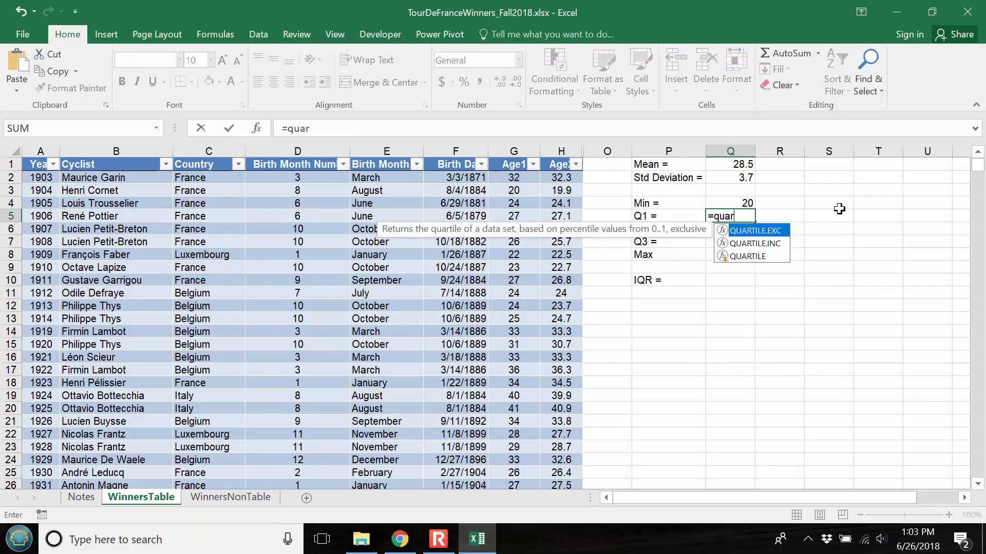
text(tile)
click(740, 260)
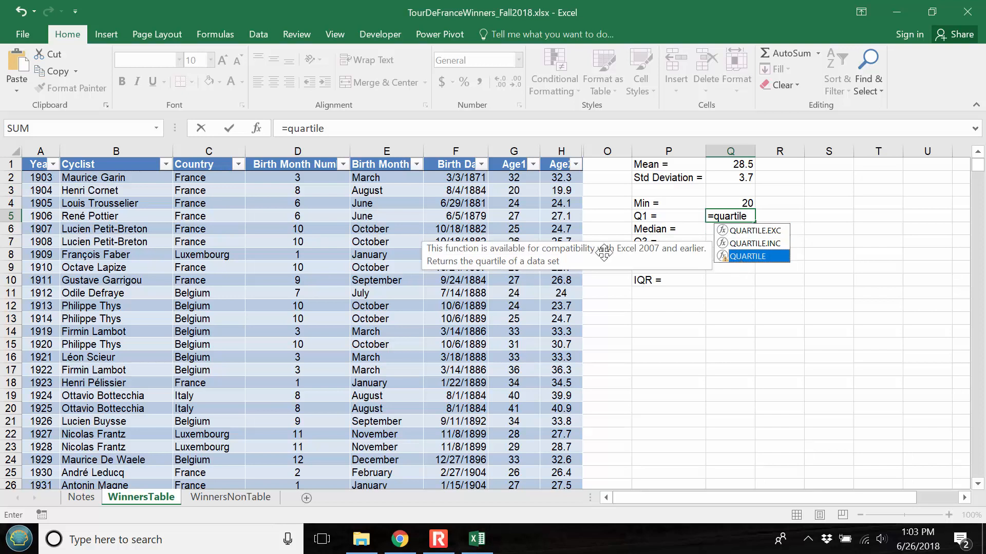
double_click(745, 257)
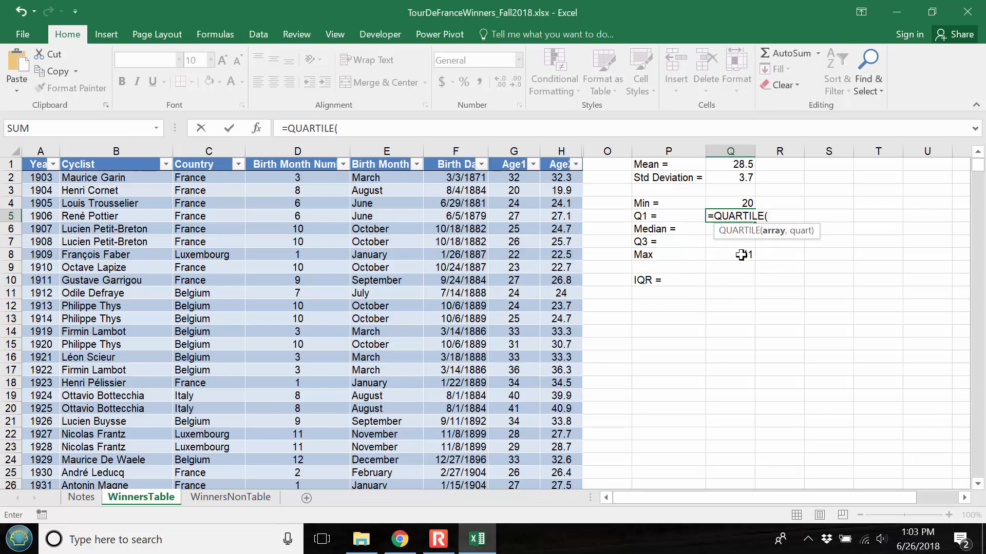
text(g:g)
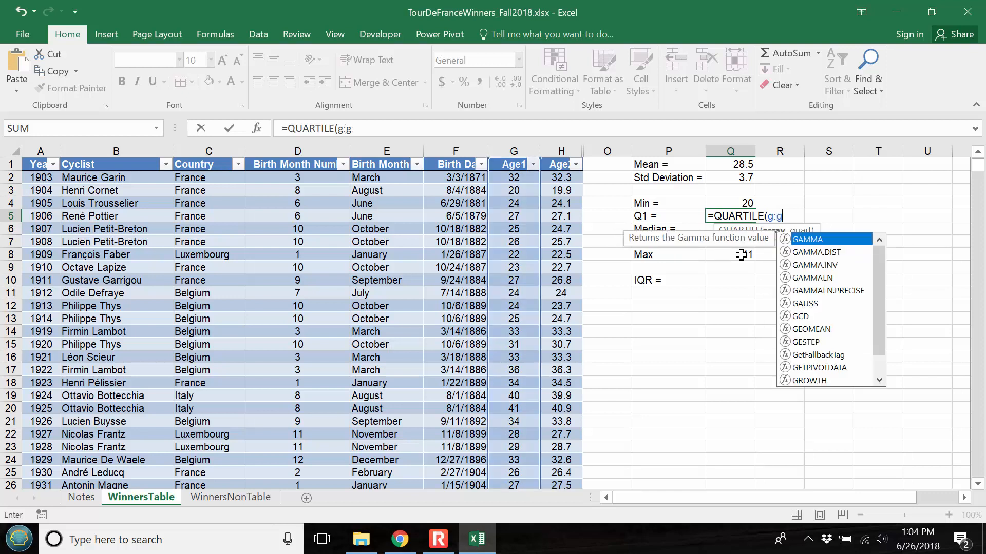
text(,1))
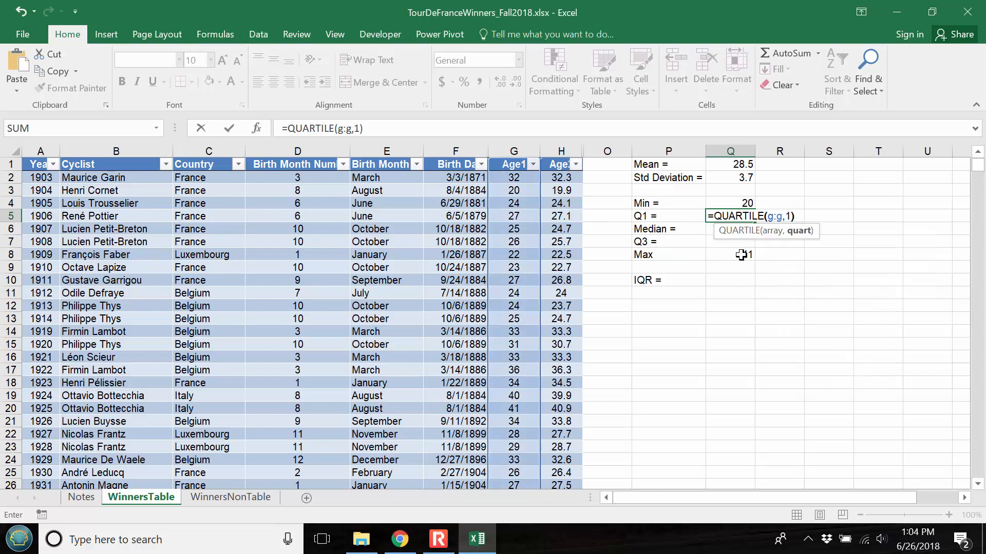
key(Return)
Step: Calculate the third quartile of Age1 in Q7 with the formula =quartile(g:G,3)
key(Down)
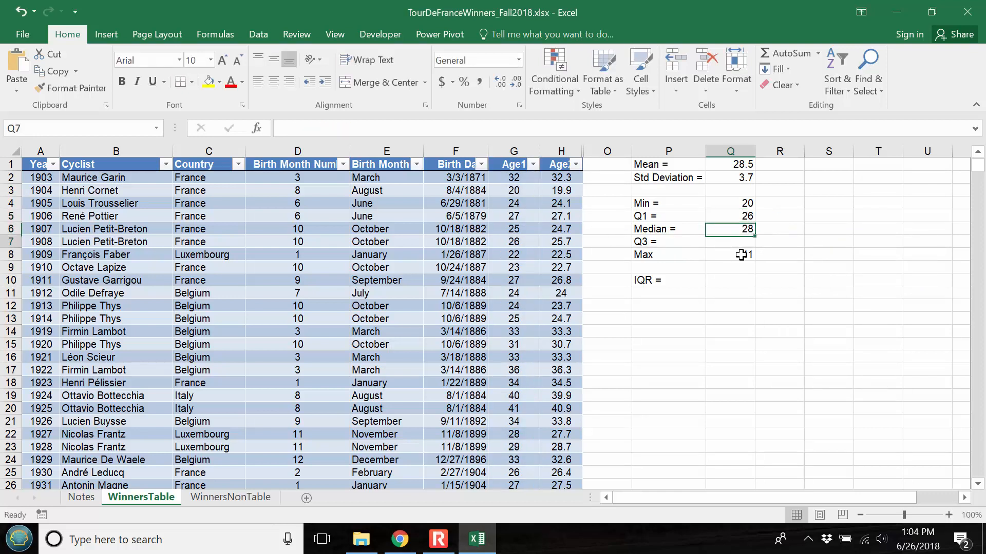
text(=quartile)
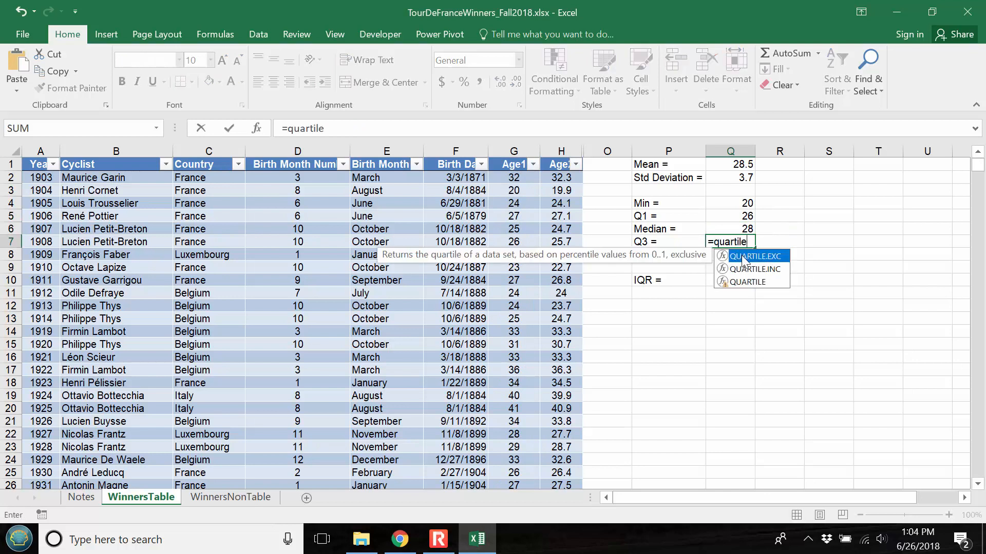
text((g:G)
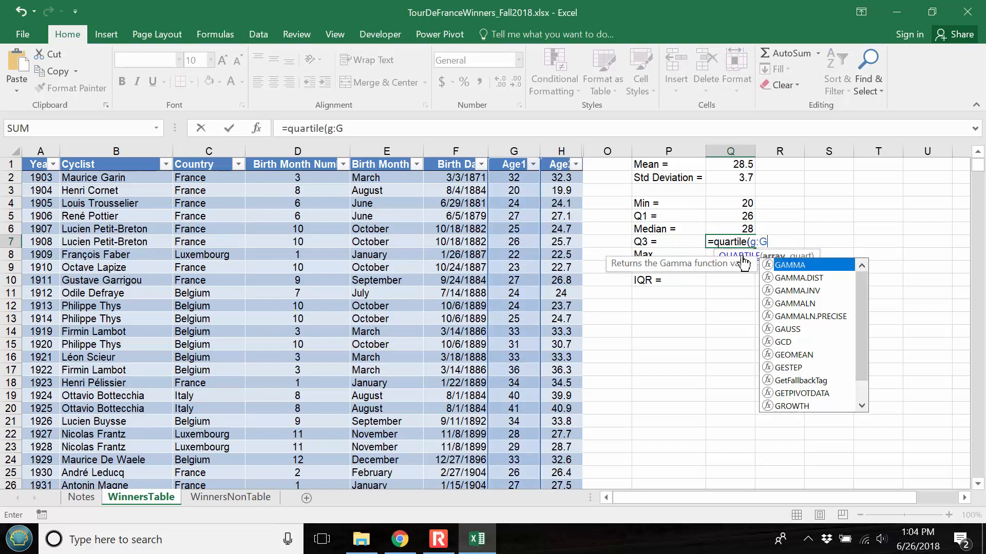
text(,3)
key(Return)
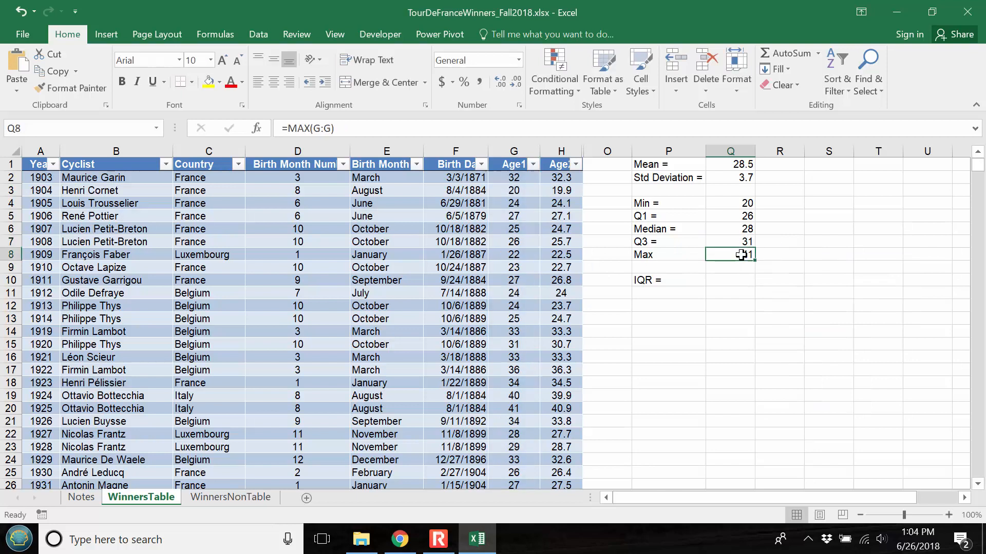
Step: Calculate the IQR in Q10 as Q3 minus Q1 with the formula =Q7-Q5
click(733, 280)
text(=)
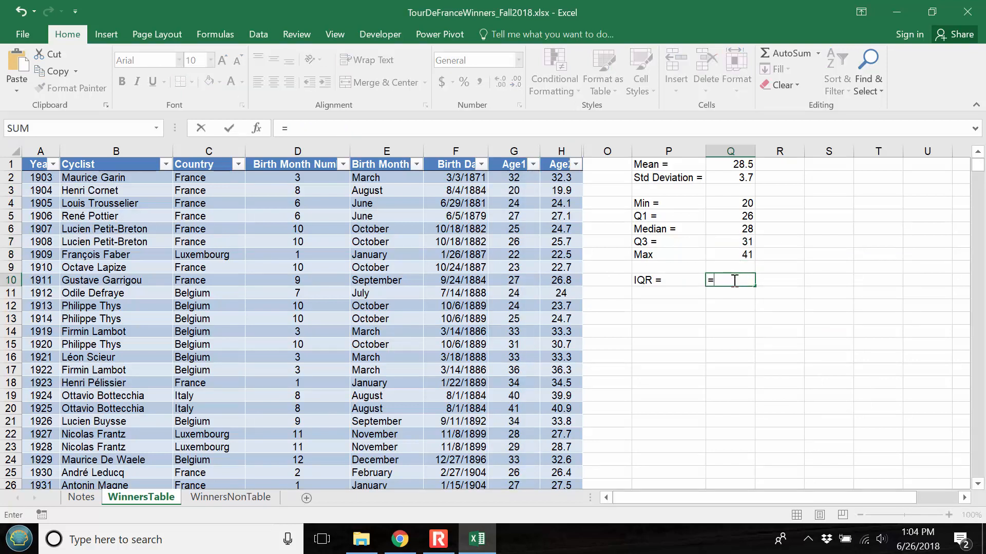
click(732, 244)
text(-)
click(728, 215)
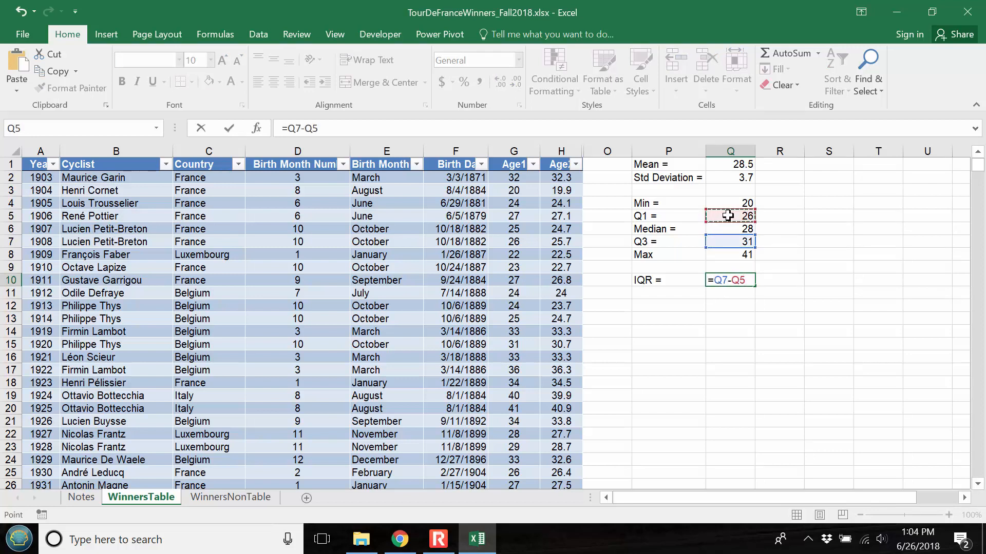
key(Return)
Step: Calculate the exclusive first quartile of Age1 in R5 with =QUARTILE.EXC(g:g,1)
click(728, 215)
click(823, 216)
click(791, 217)
text(=q)
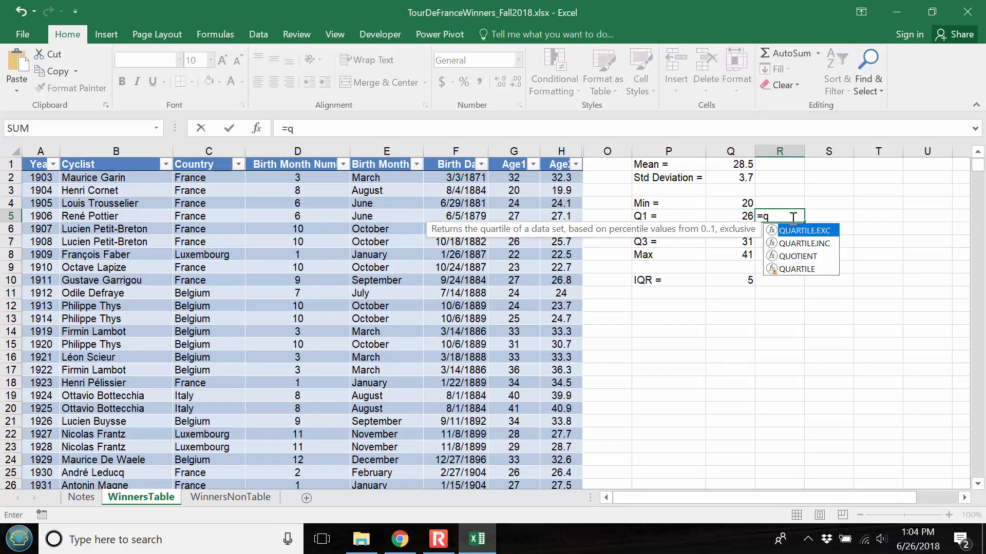
double_click(799, 231)
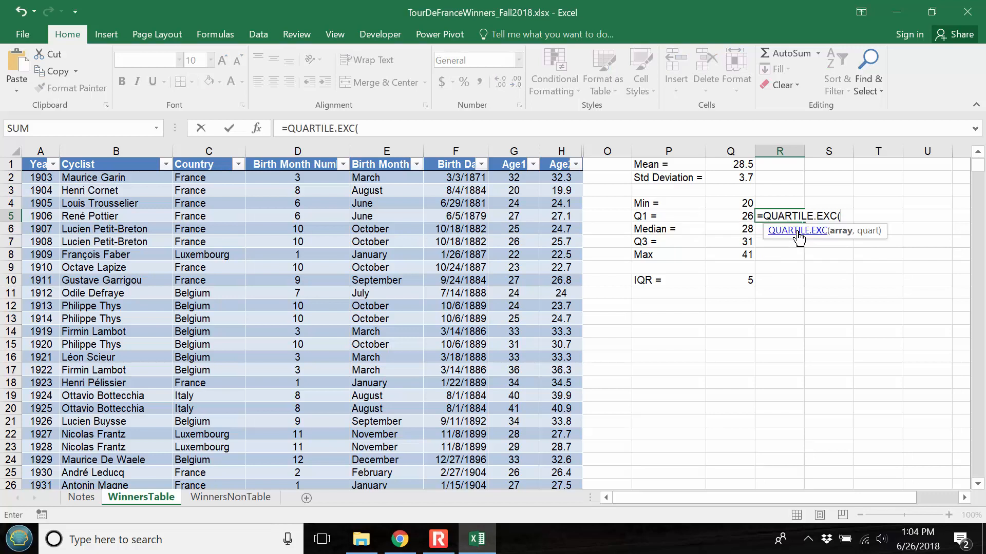
text(g:g)
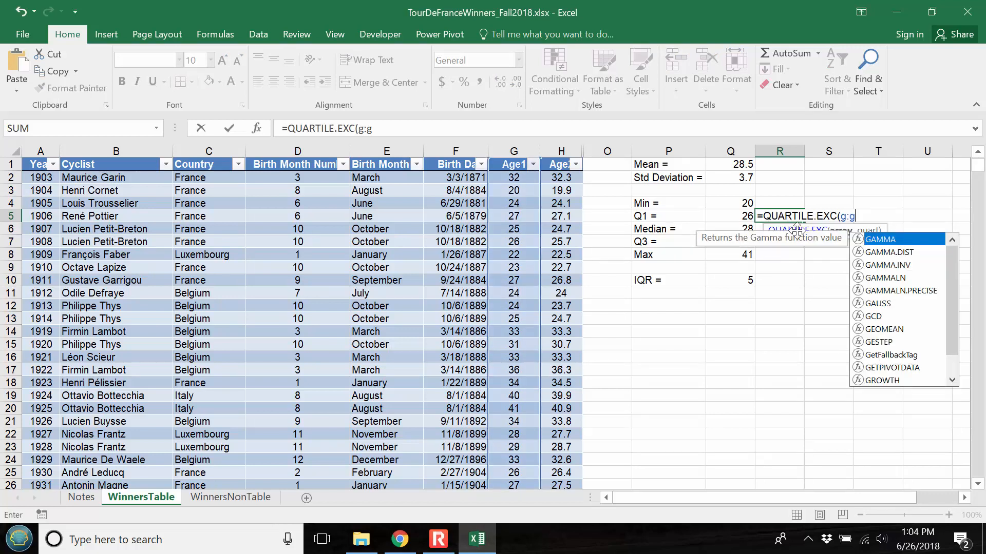
text(,1))
key(Return)
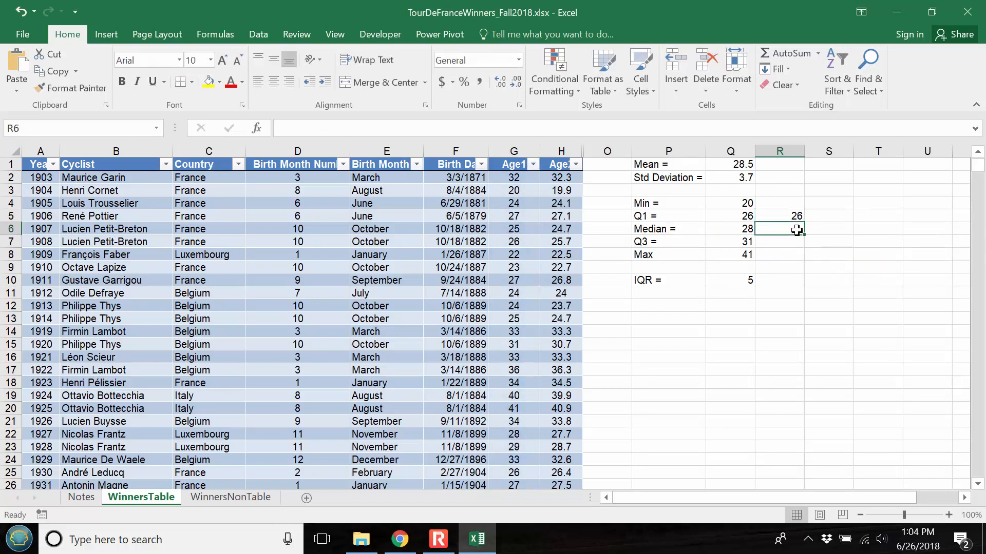
Step: Calculate the inclusive first quartile of Age1 in S5 with =QUARTILE.INC(g:G,1)
key(Up)
key(Right)
text(=qua)
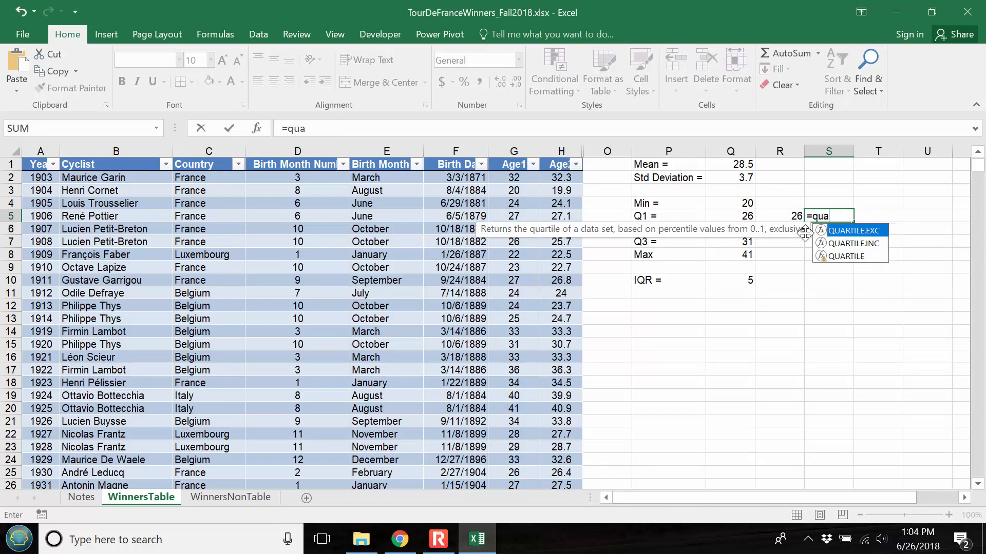
double_click(858, 244)
text(g:G)
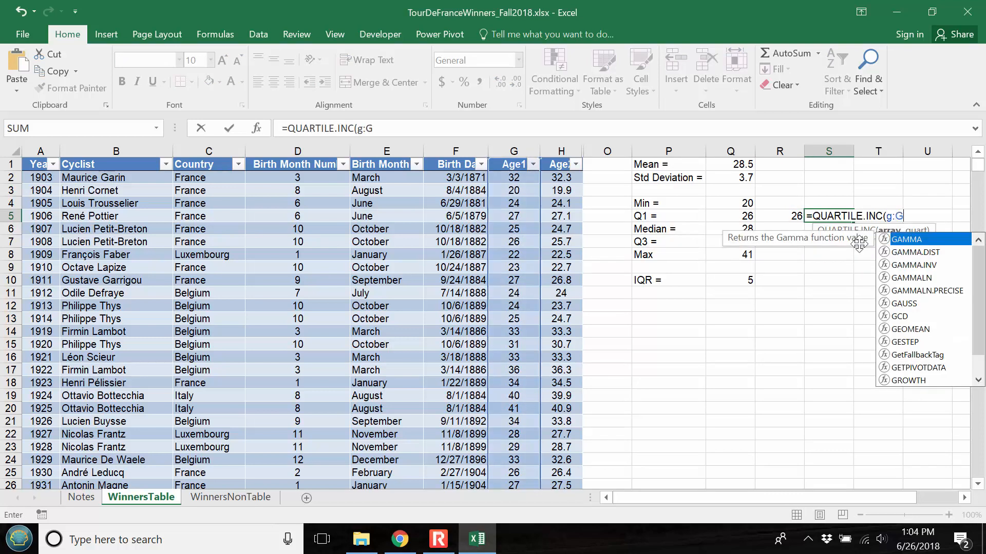
text(,1)
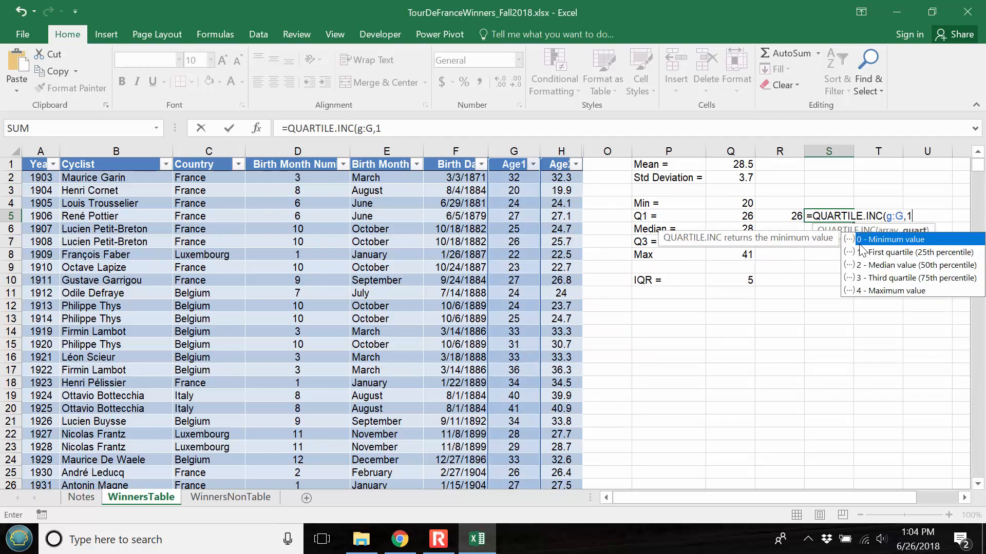
text())
key(Return)
Step: Calculate the exclusive third quartile of Age1 in R7 with =QUARTILE.EXC(g:G,3)
key(Down)
key(Left)
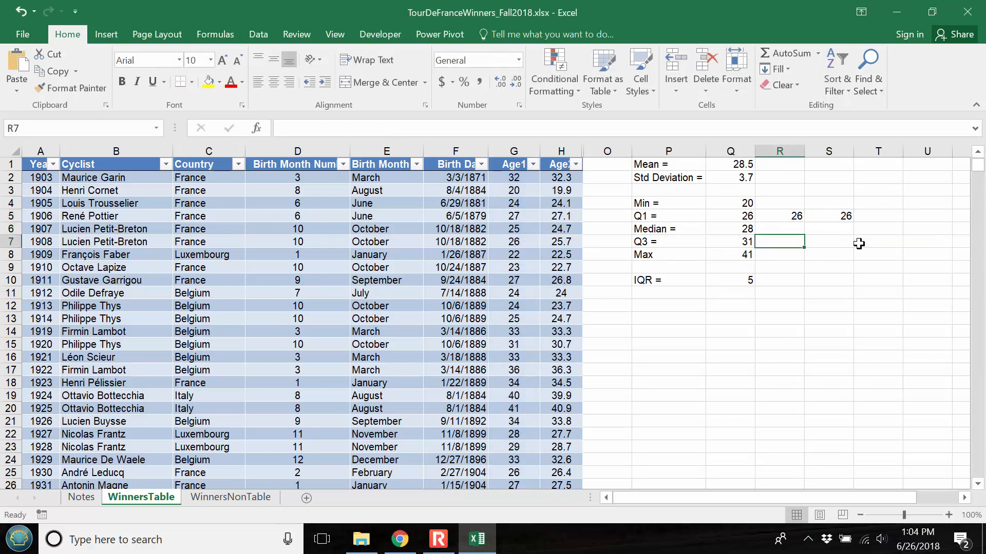
text(=qua)
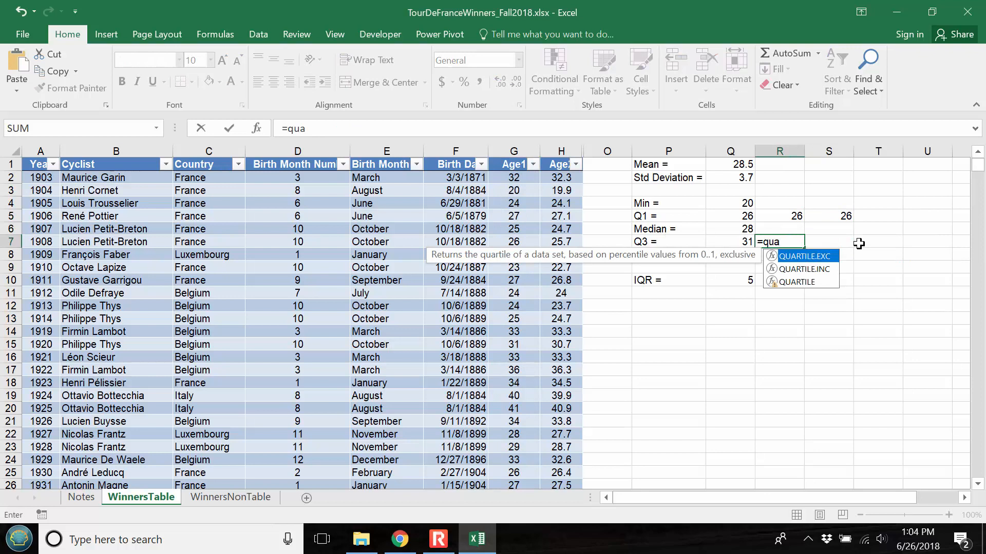
double_click(827, 257)
text(g:G,1)
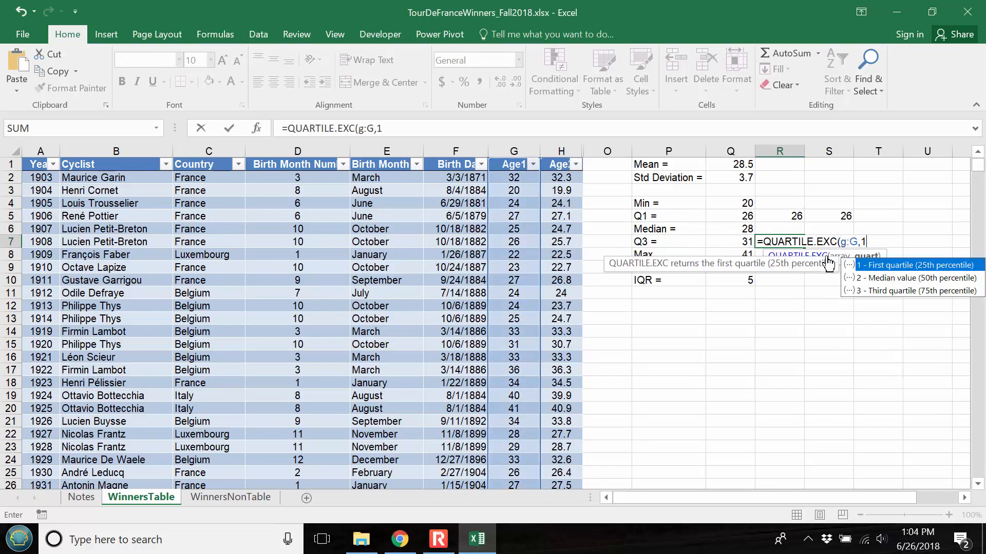
key(BackSpace)
text(3))
key(Tab)
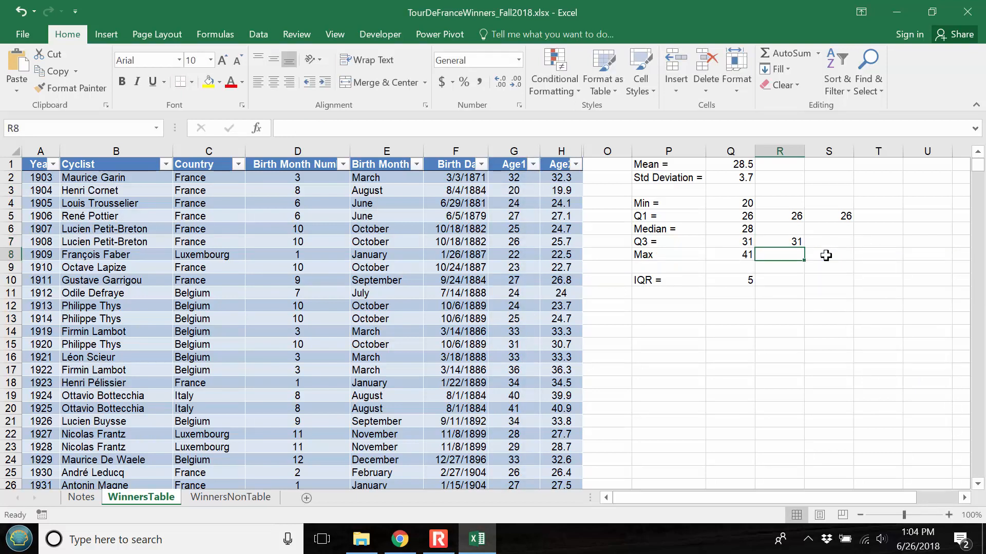
Step: Calculate the inclusive third quartile of Age1 in S7 with =QUARTILE.INC(g:G,3)
text(=quartile)
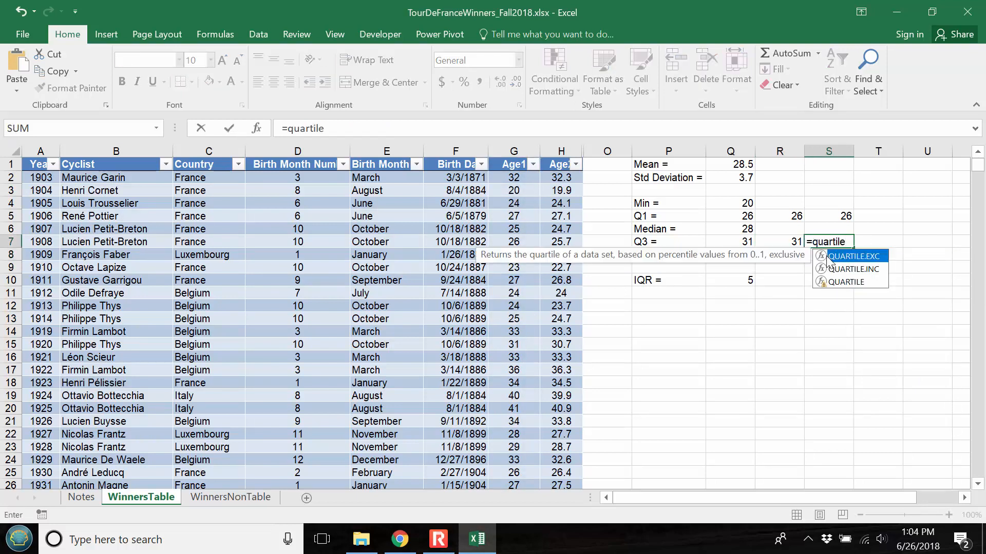
double_click(855, 268)
text(g:G)
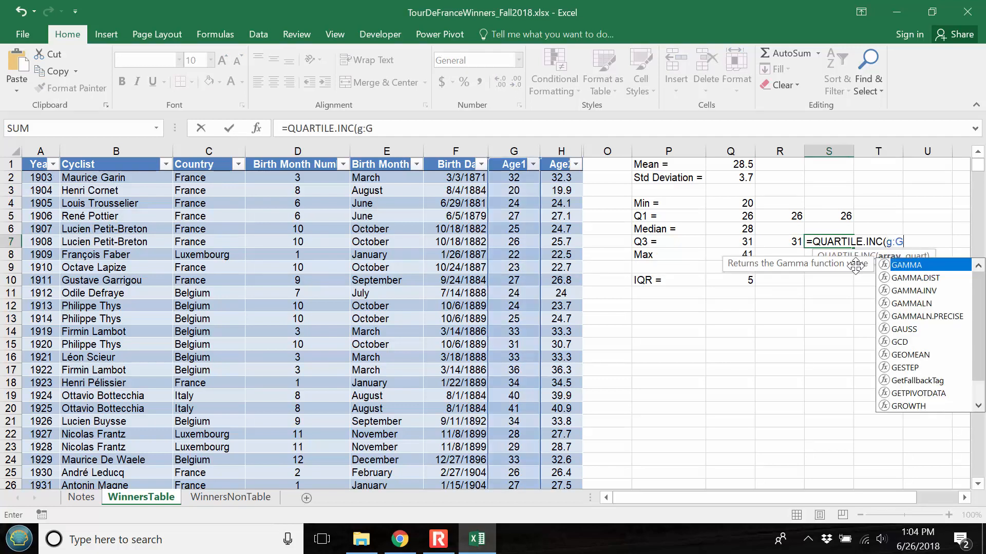
text(,3))
key(Return)
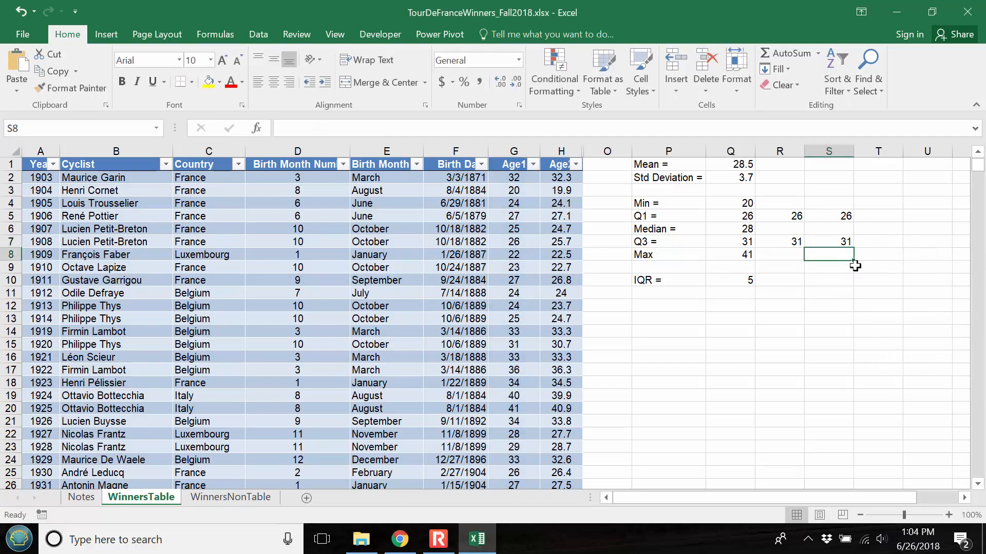
Step: Format the first and third quartile results in Q5:S5 and Q7:S7 to one decimal place
drag(749, 218, 824, 216)
click(503, 82)
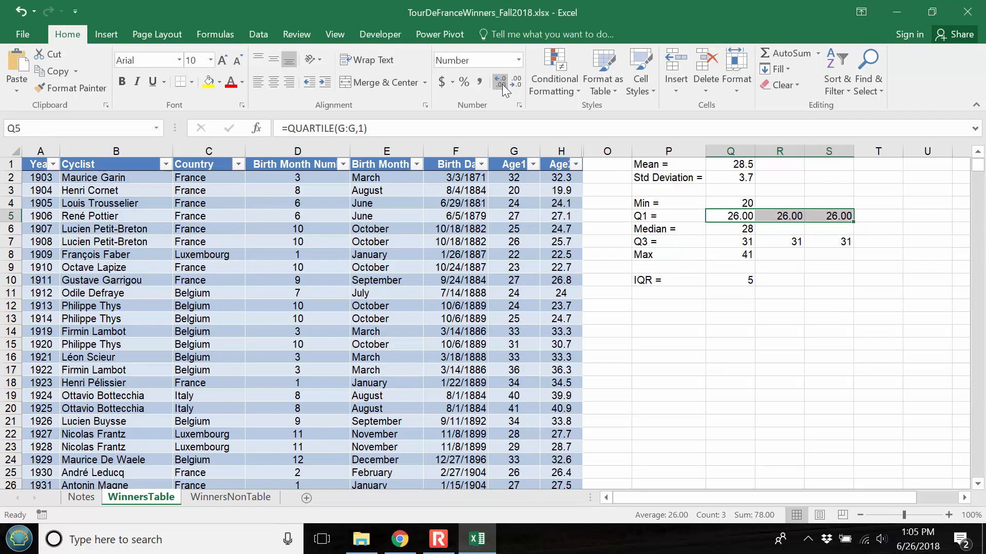
click(516, 84)
drag(729, 246, 822, 246)
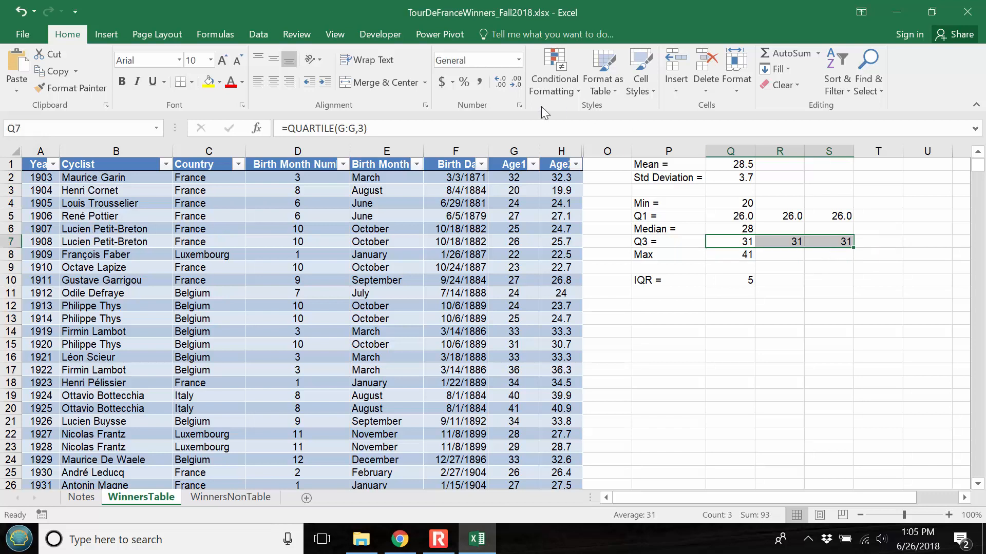
click(501, 82)
click(516, 84)
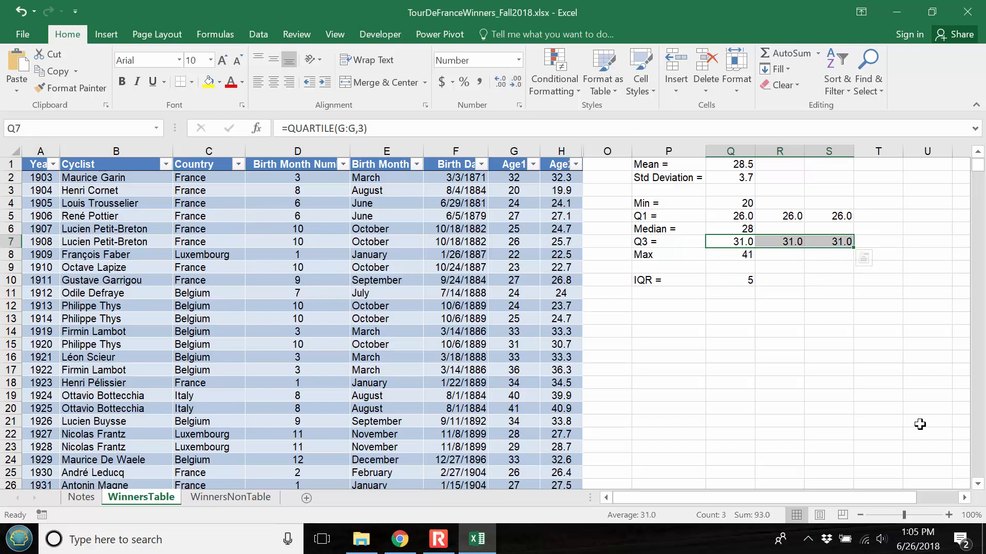
click(835, 329)
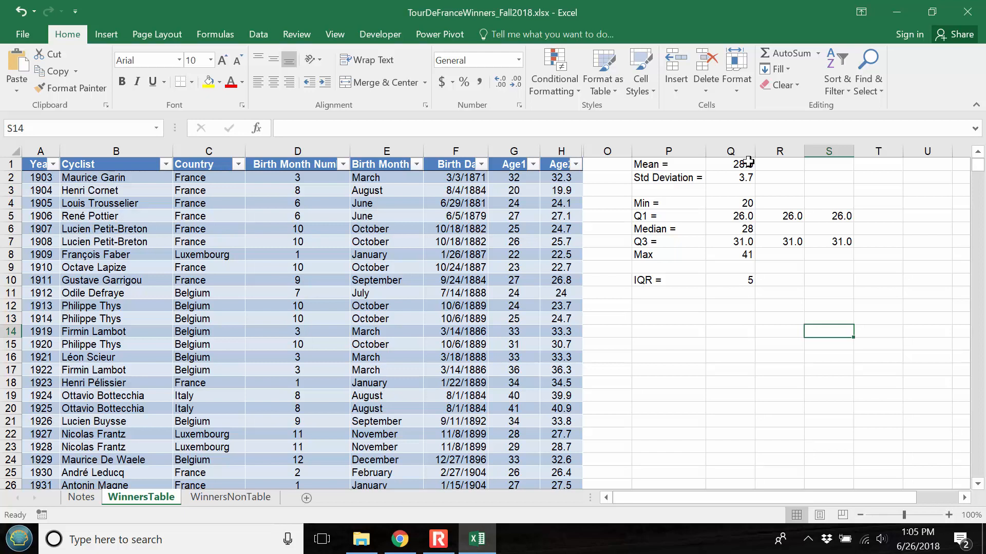
Step: On the WinnersNonTable sheet, enter the label "Mean =" in P1 in regular, non-bold text
click(236, 498)
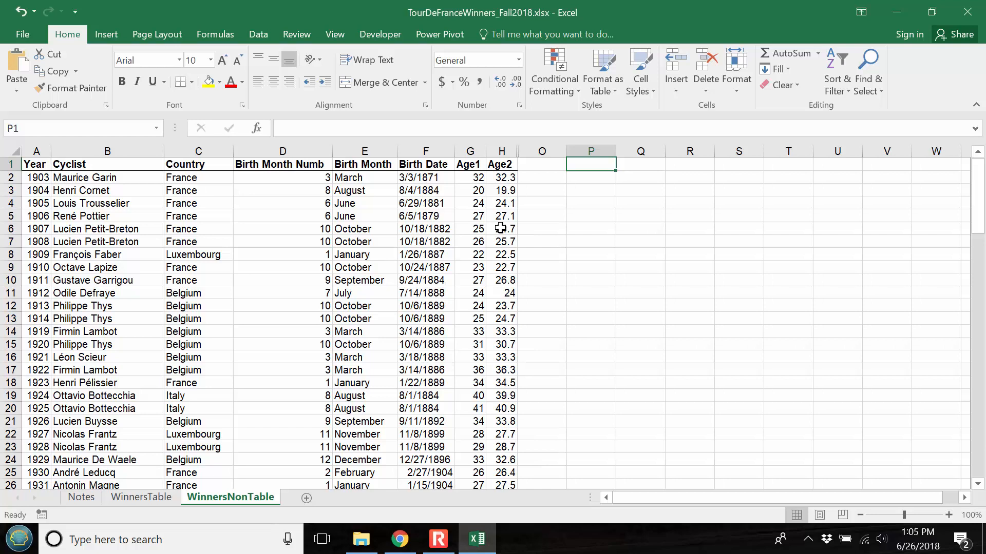
text(Mean =)
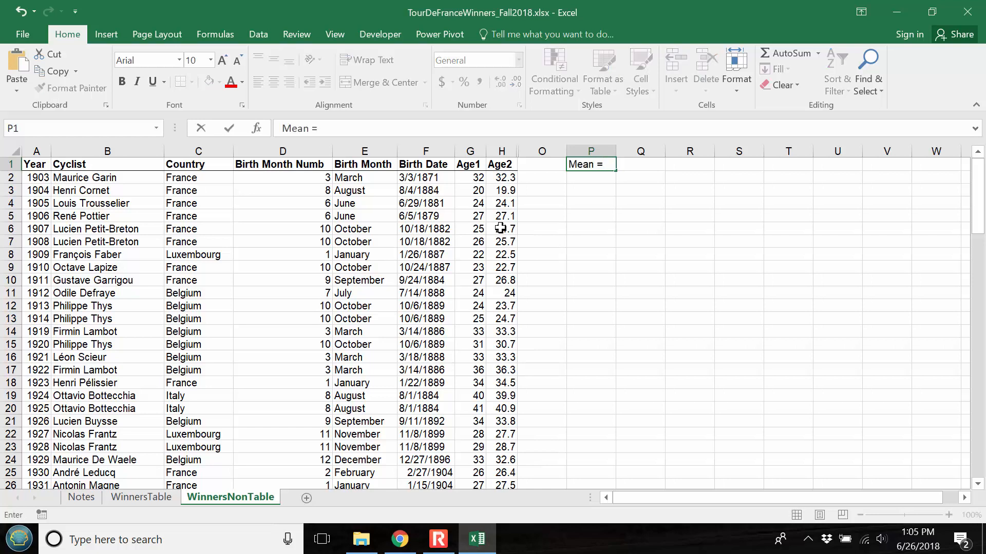
key(Right)
key(Left)
key(ctrl+b)
key(Right)
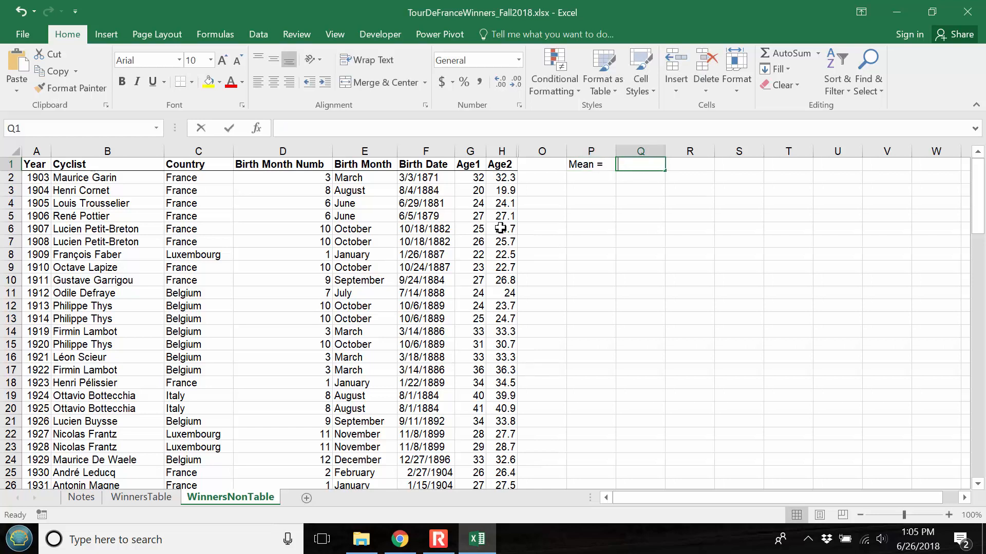
Step: Calculate the mean of Age1 in Q1 of the WinnersNonTable sheet with =average(g:G)
text(=avere)
key(BackSpace)
text(a)
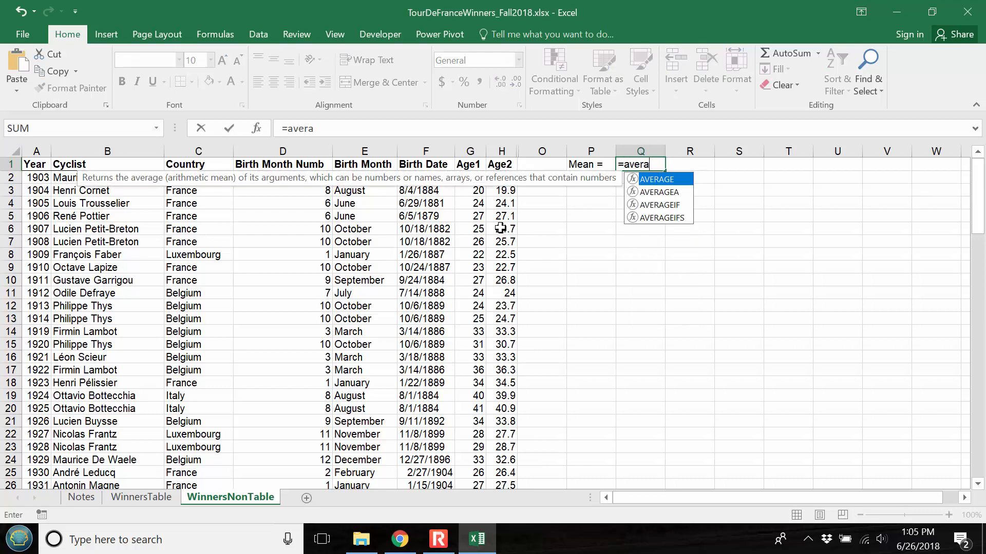
text(ge(g:G))
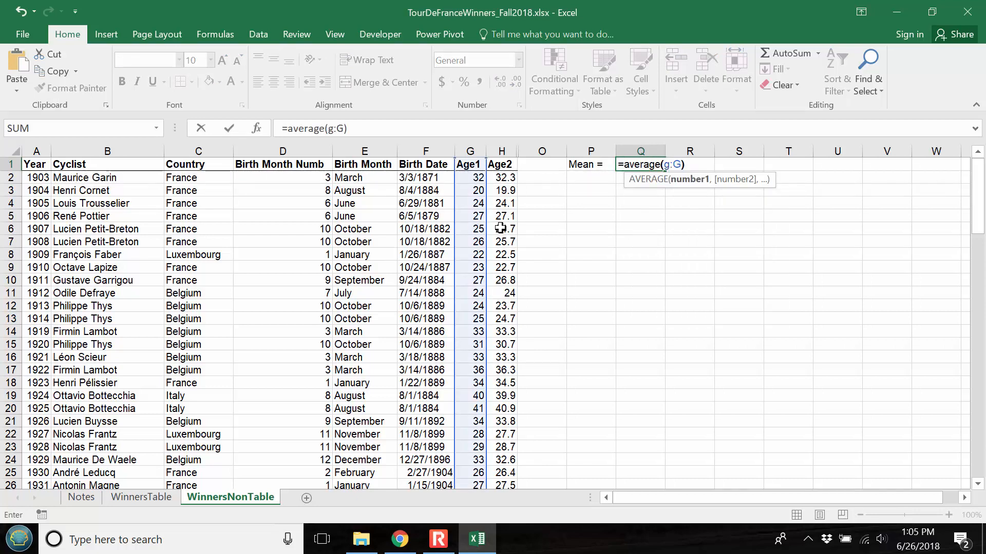
key(Return)
key(Up)
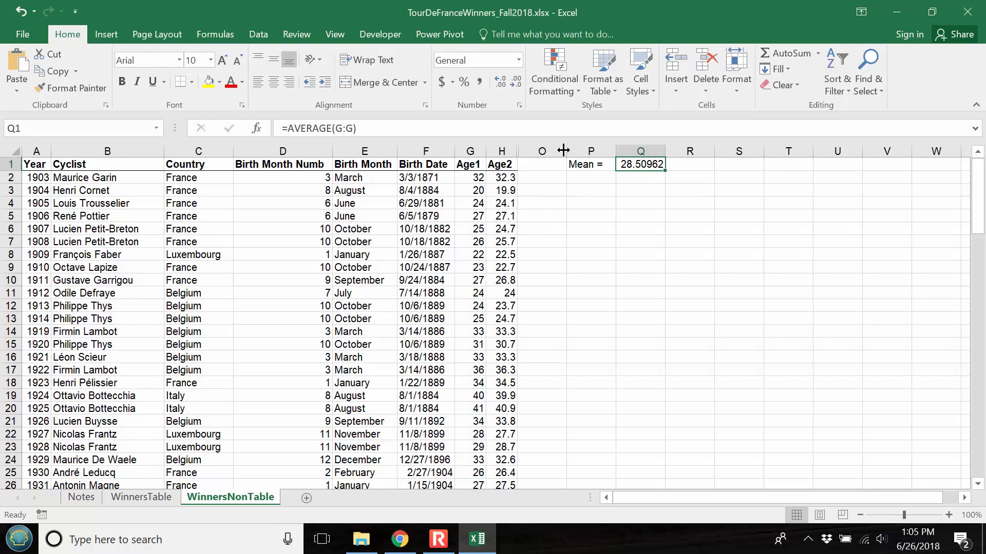
Step: Format the mean in Q1 to two decimal places
click(515, 82)
click(516, 82)
click(515, 82)
click(515, 82)
click(499, 82)
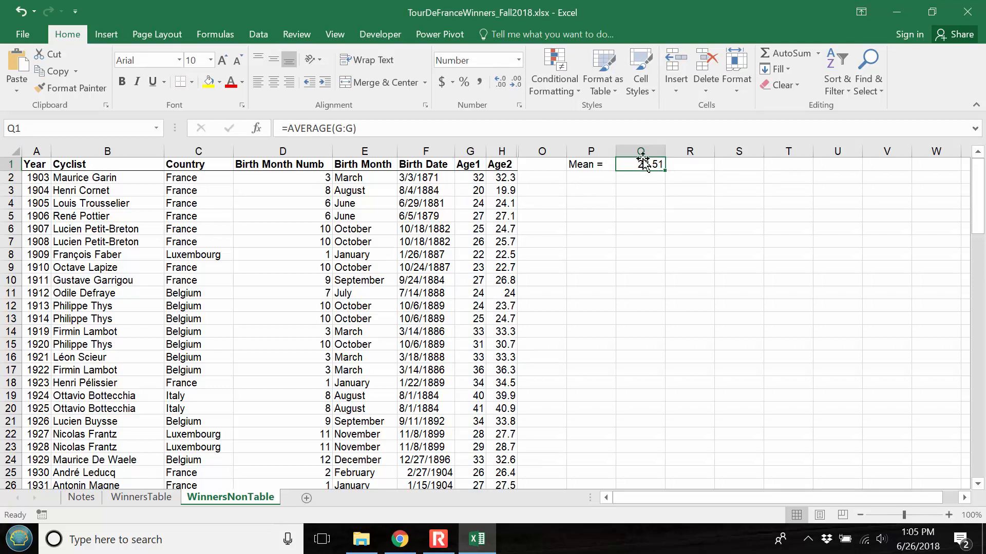
Step: Locate the last row of the Age1 data and calculate its mean in R1 with =AVERAGE(g2:g105)
click(700, 164)
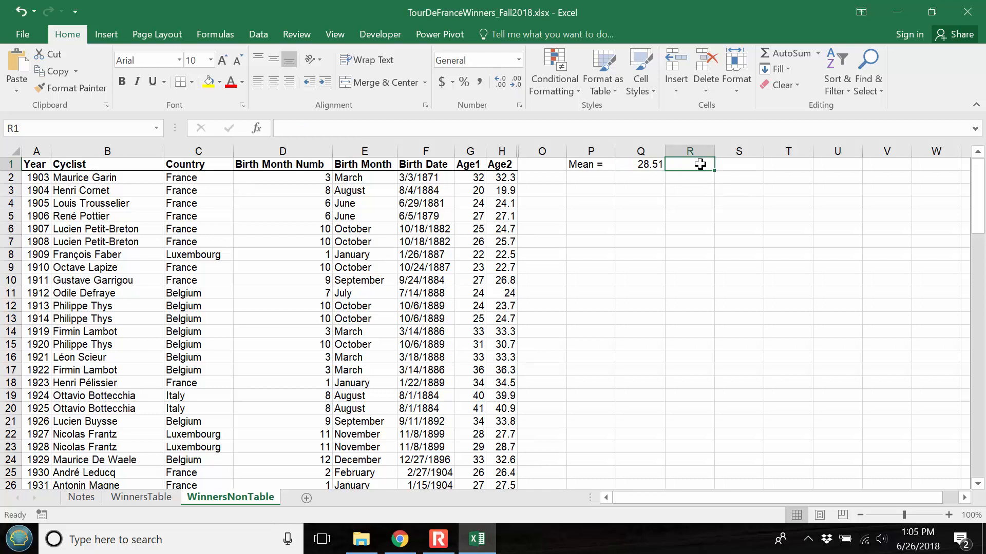
click(464, 175)
key(Down)
key(Down)
key(ctrl+Down)
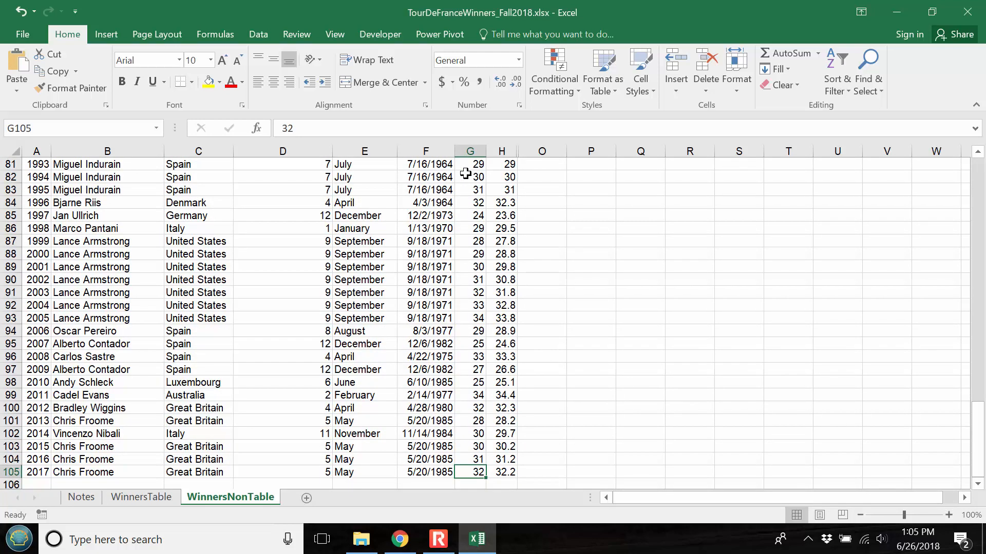
key(ctrl+Up)
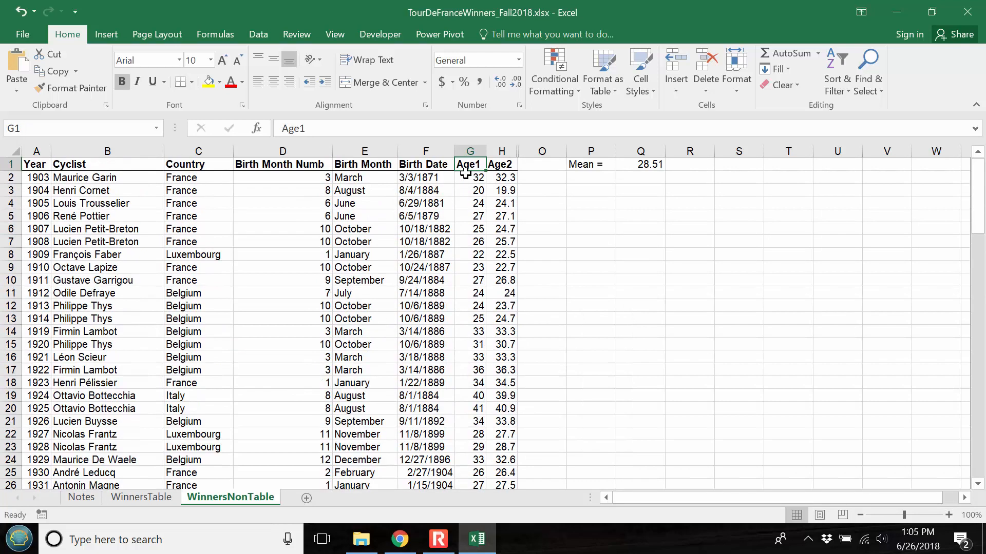
click(687, 165)
text(=avere)
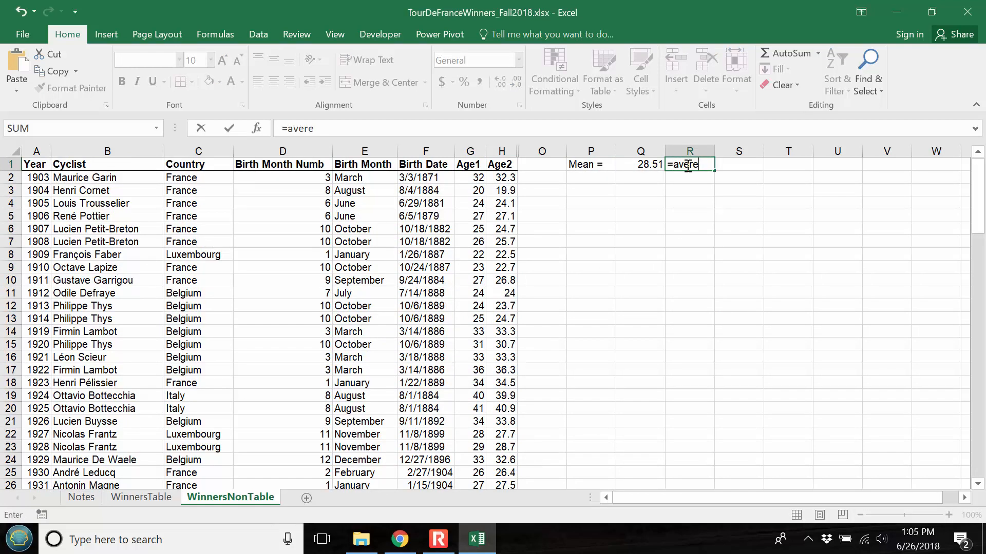
key(BackSpace)
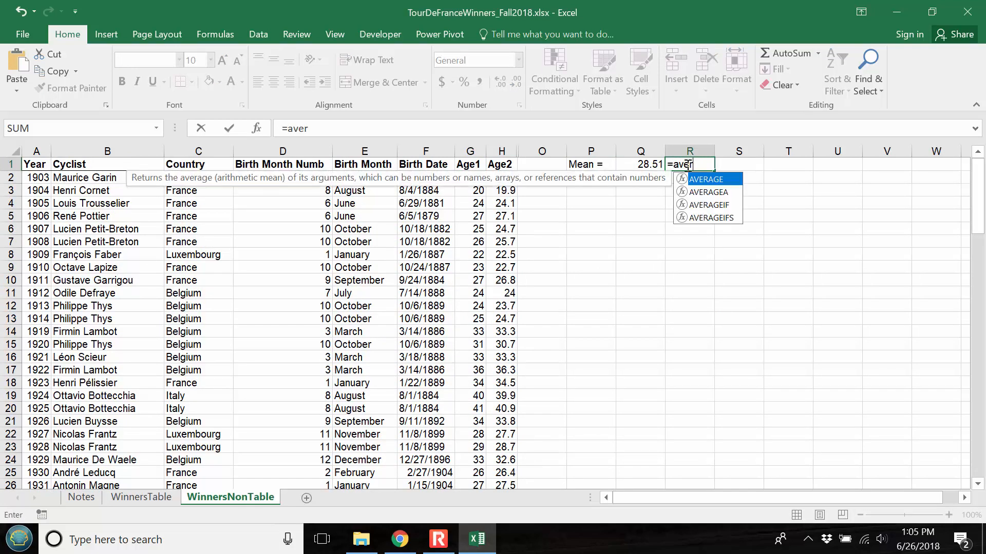
double_click(709, 180)
text(g2:g1)
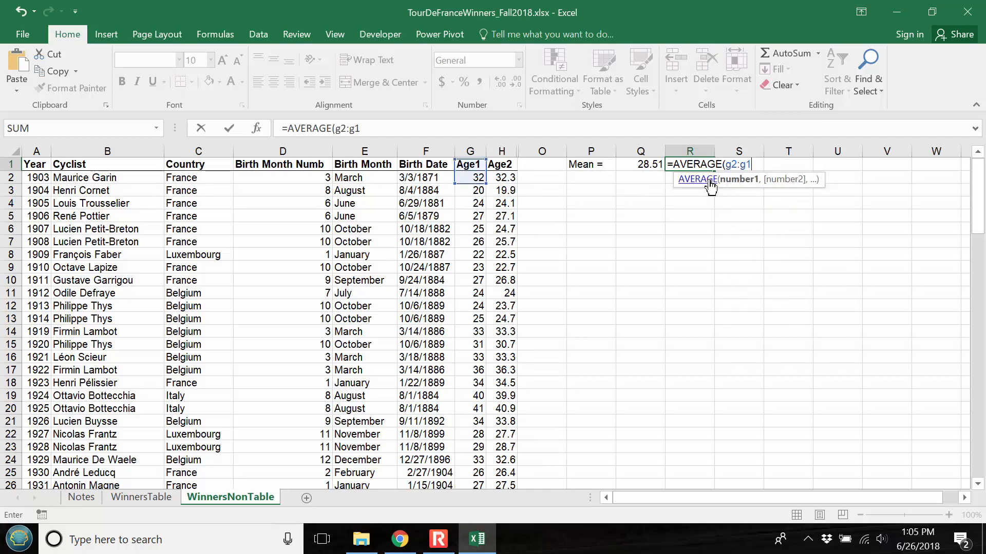
text(05)
key(Return)
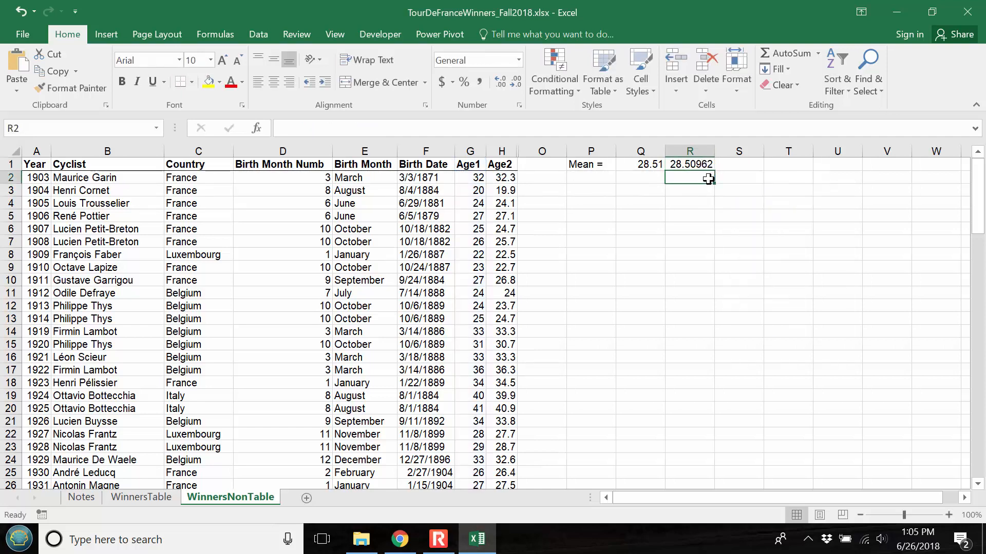
Step: Format the mean in R1 to two decimal places
key(Up)
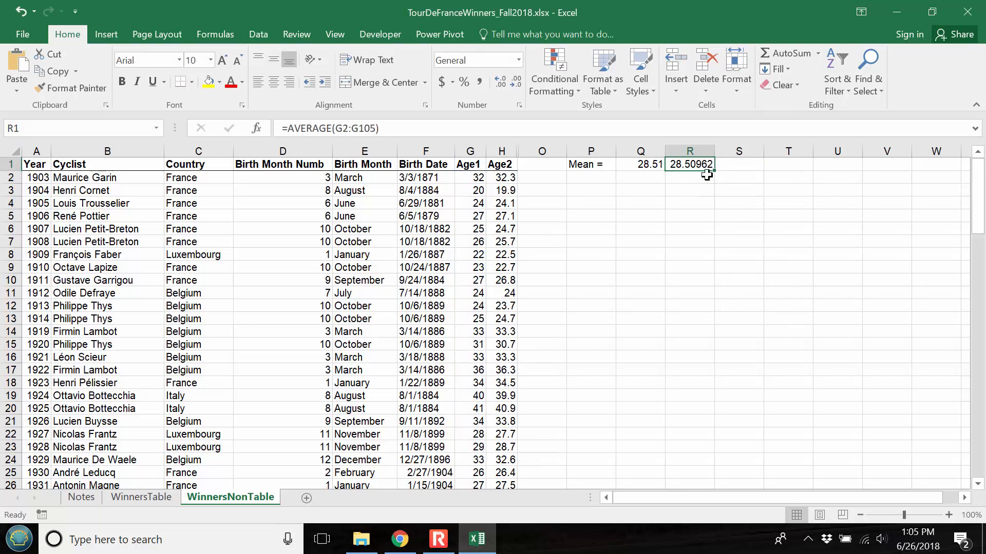
click(516, 83)
click(515, 82)
click(516, 82)
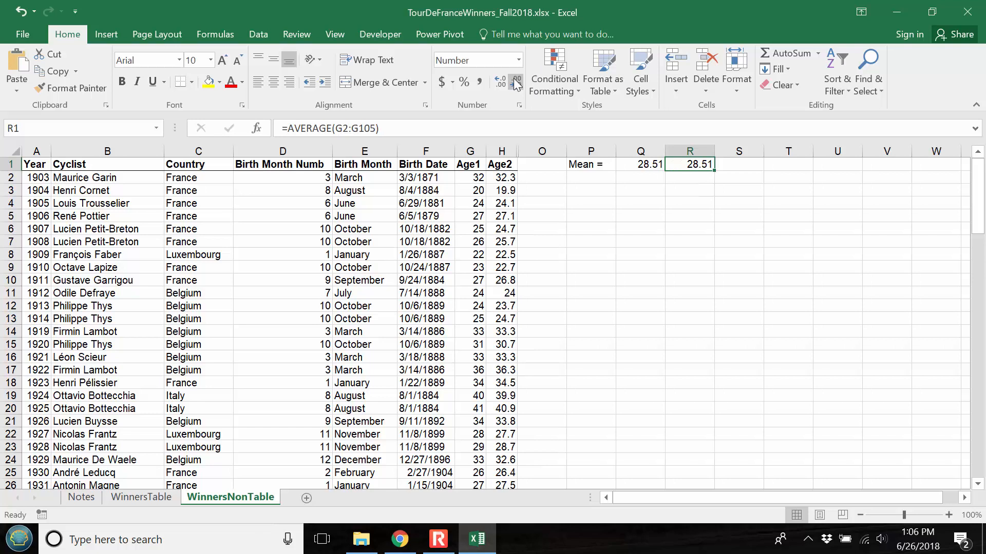
Step: Replace the formula in R1 with an AVERAGE function whose range G2:G105 is selected directly in the Age1 column
key(Delete)
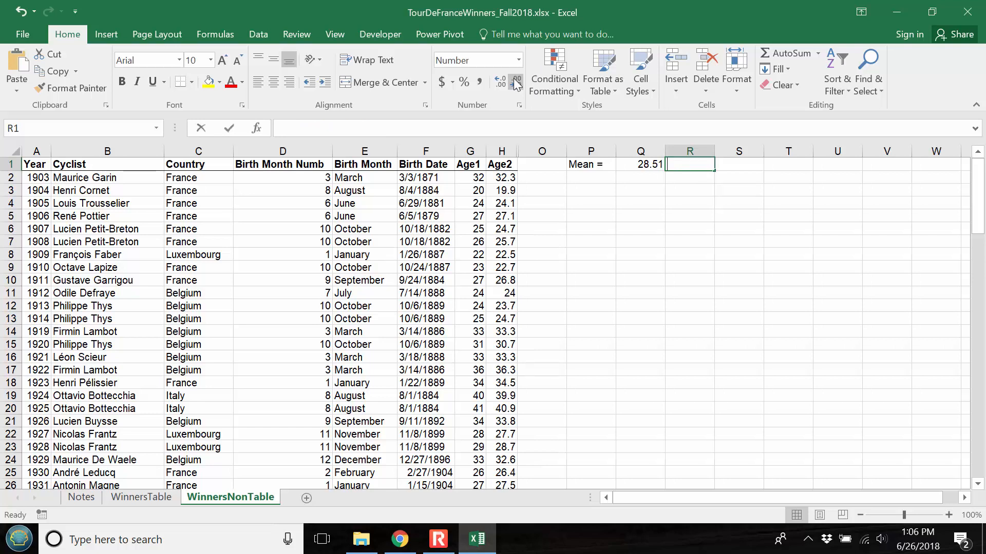
text(=average()
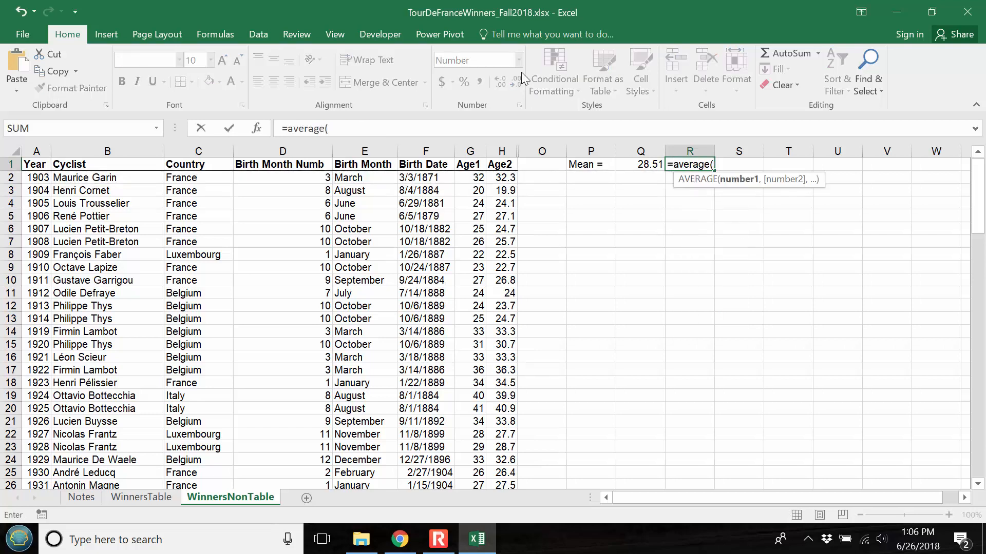
click(472, 179)
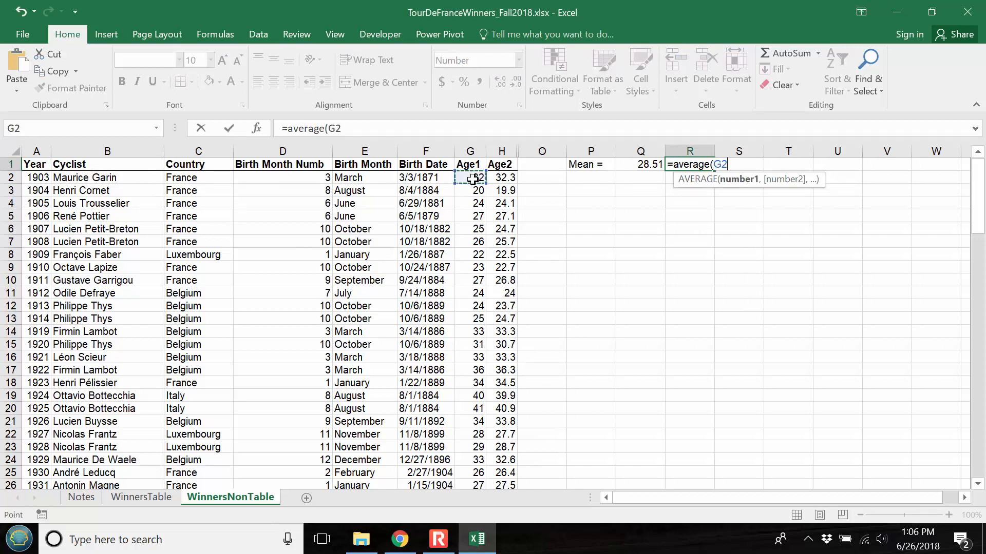
key(shift+Down)
key(shift+Down)
key(shift+Down)
key(shift+Down)
key(shift+Down)
key(shift+Down)
key(shift+Down)
key(shift+Down)
key(shift+Down)
key(shift+Down)
key(shift+Down)
key(shift+Down)
key(shift+Down)
key(shift+Down)
key(shift+Down)
key(shift+Down)
key(shift+Down)
key(shift+Down)
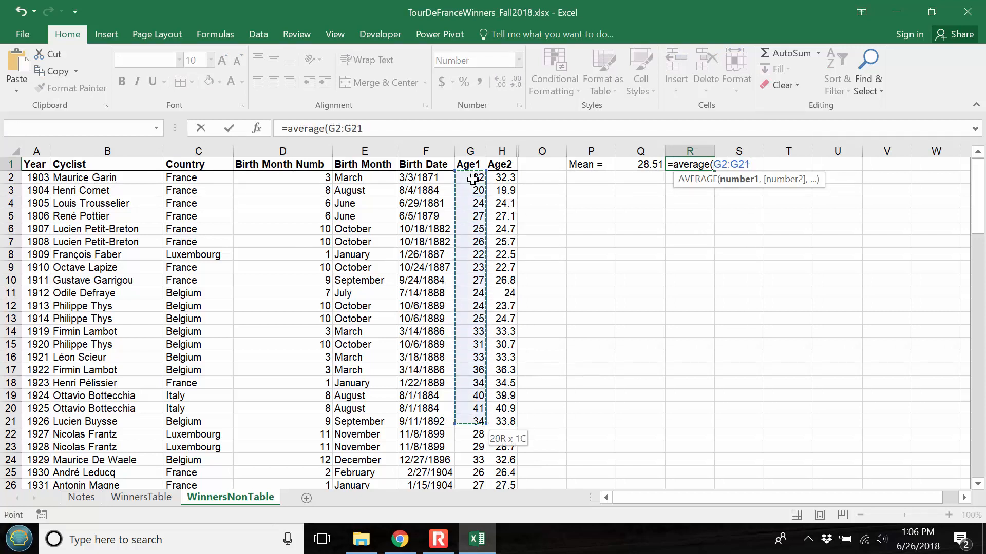
key(ctrl+shift+Down)
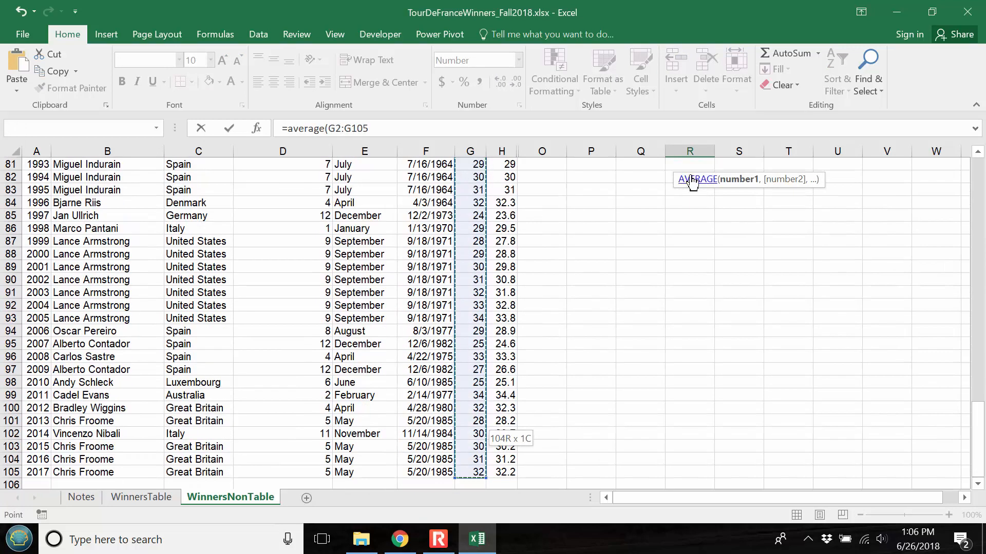
click(404, 126)
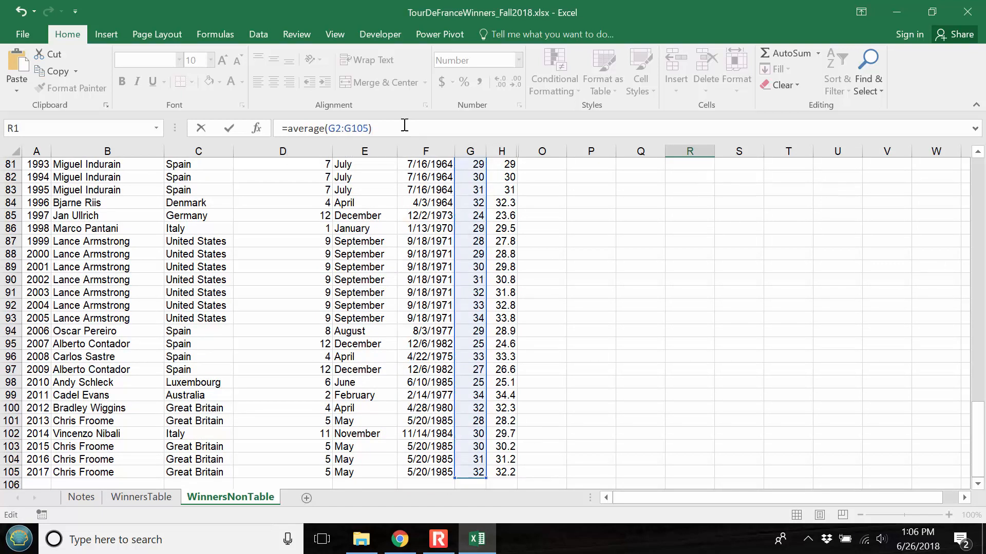
key(ctrl+Return)
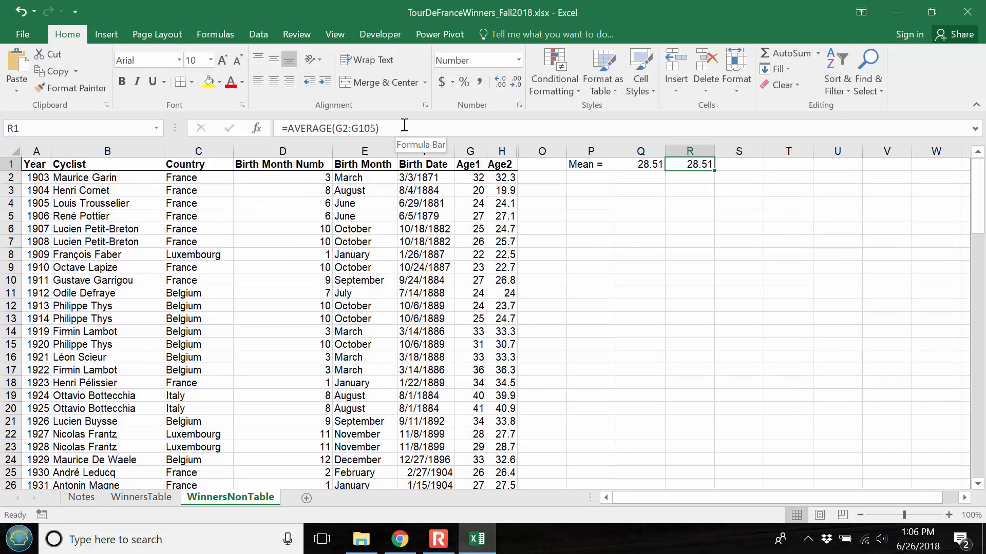
Step: Compare the whole-column mean formula in Q1 with the fixed-range mean formula in R1
key(Left)
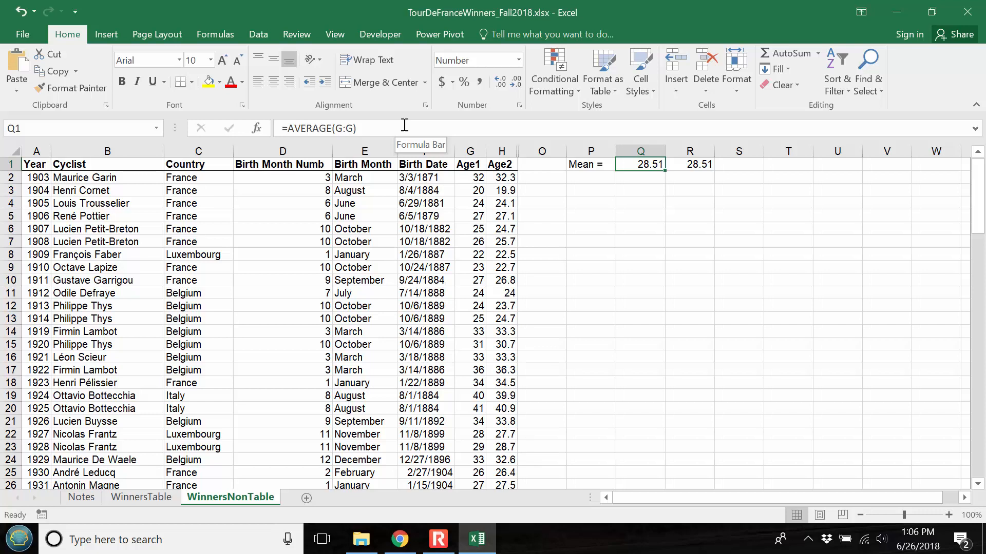
key(Right)
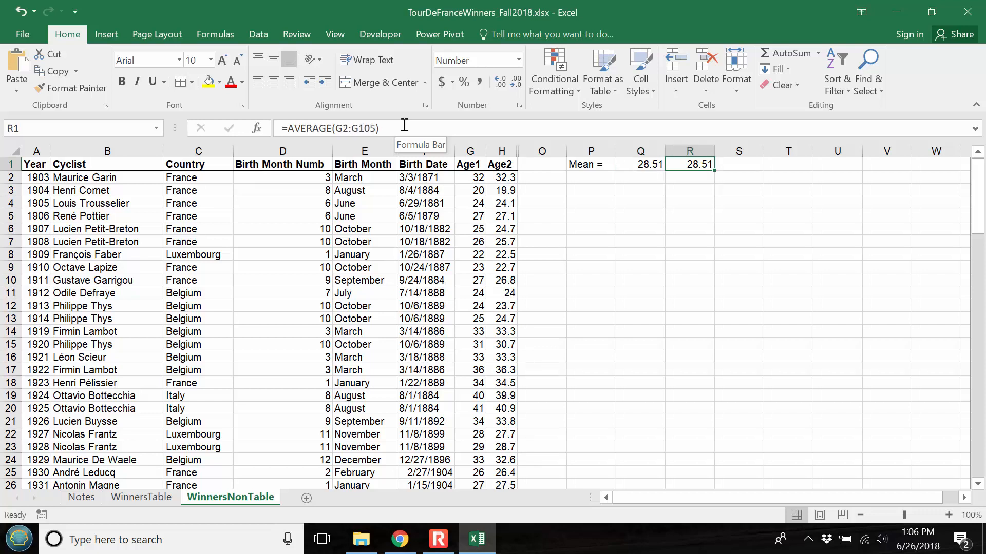
key(Left)
key(Right)
key(Down)
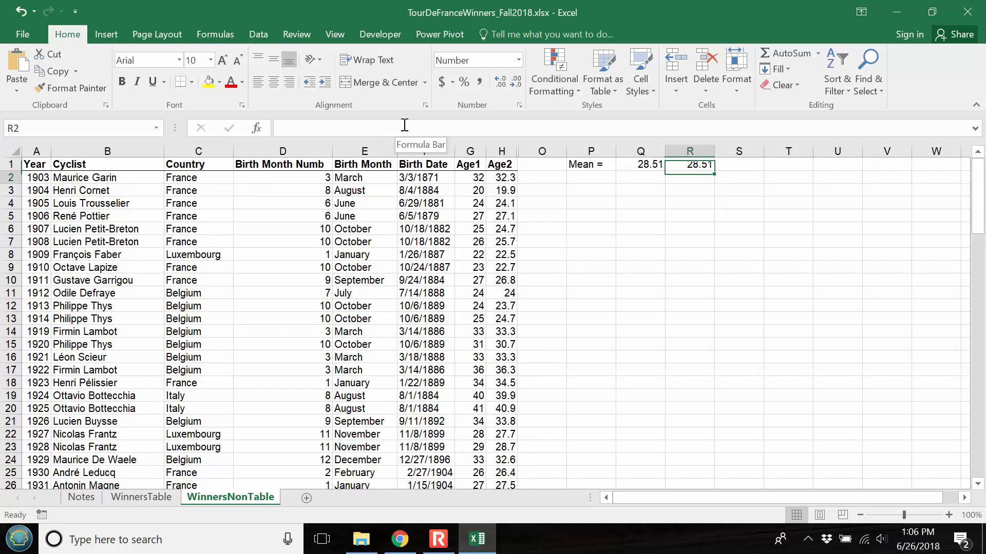
key(Left)
key(Down)
key(Left)
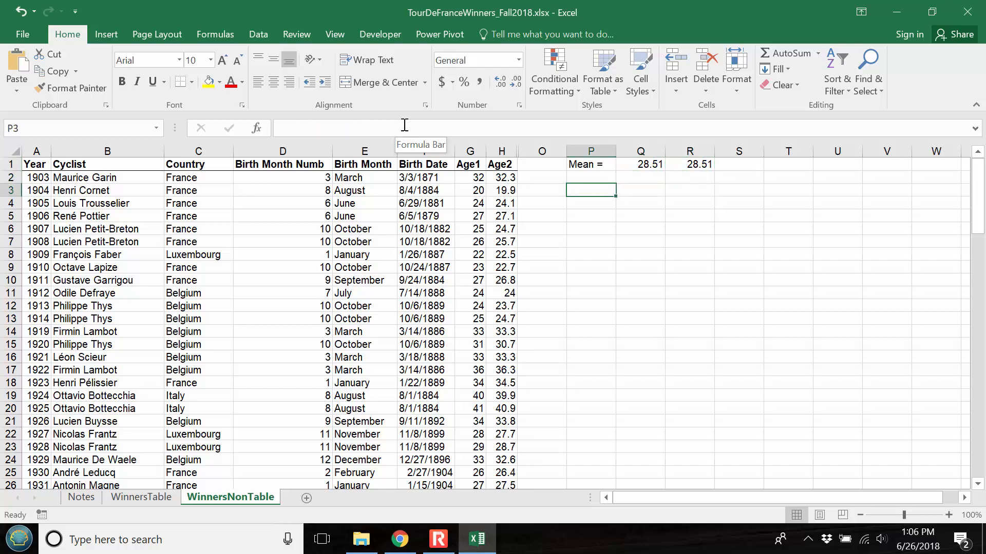
key(Up)
key(Up)
key(Down)
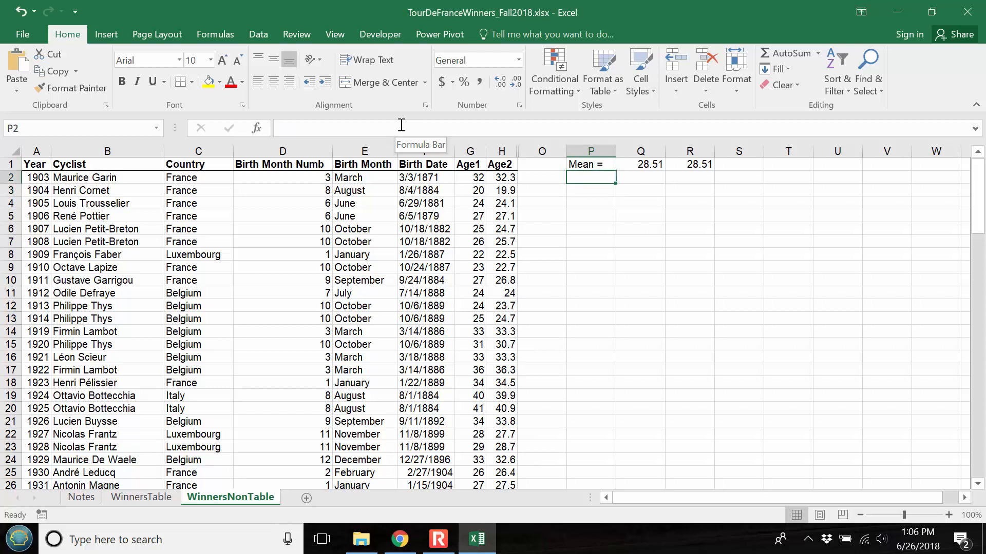
Step: Copy the summary statistics in columns P:S of the WinnersTable sheet to P1 of the WinnersNonTable sheet, replacing the existing mean cells
click(141, 496)
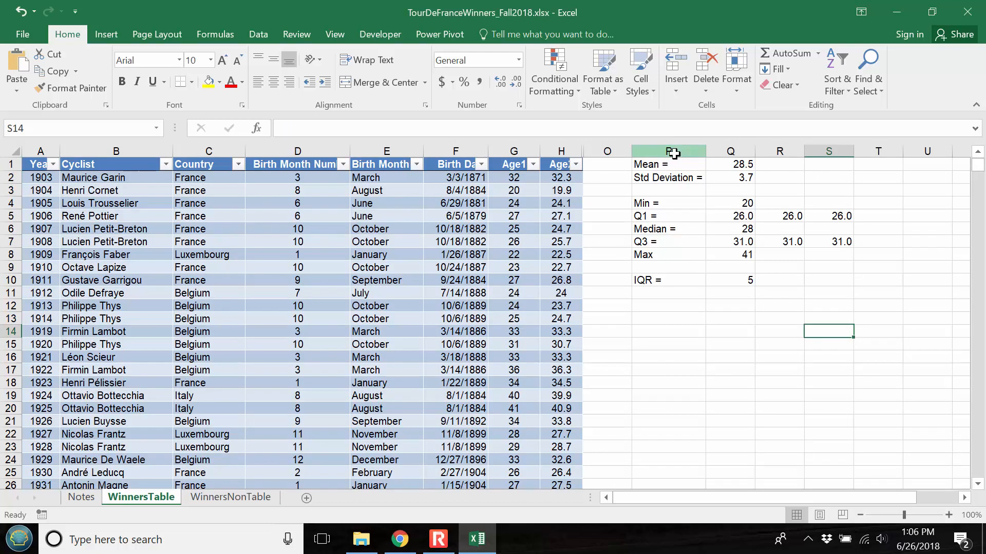
drag(675, 148, 818, 150)
key(ctrl+c)
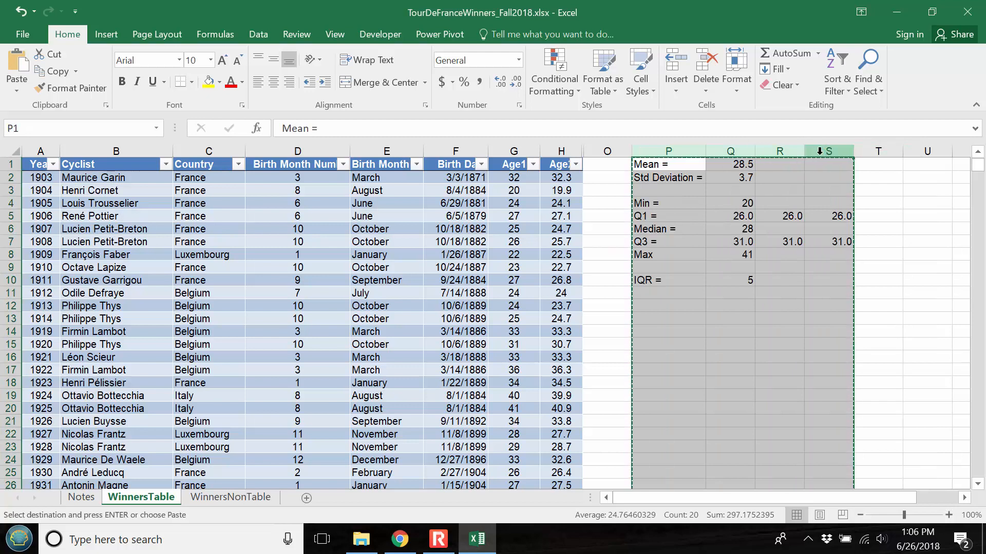
click(255, 498)
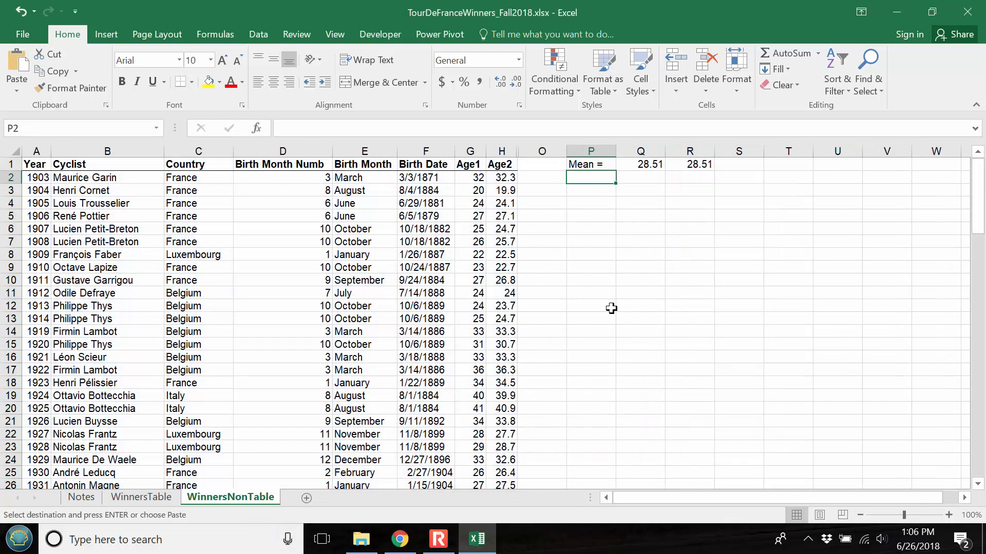
click(608, 164)
key(ctrl+v)
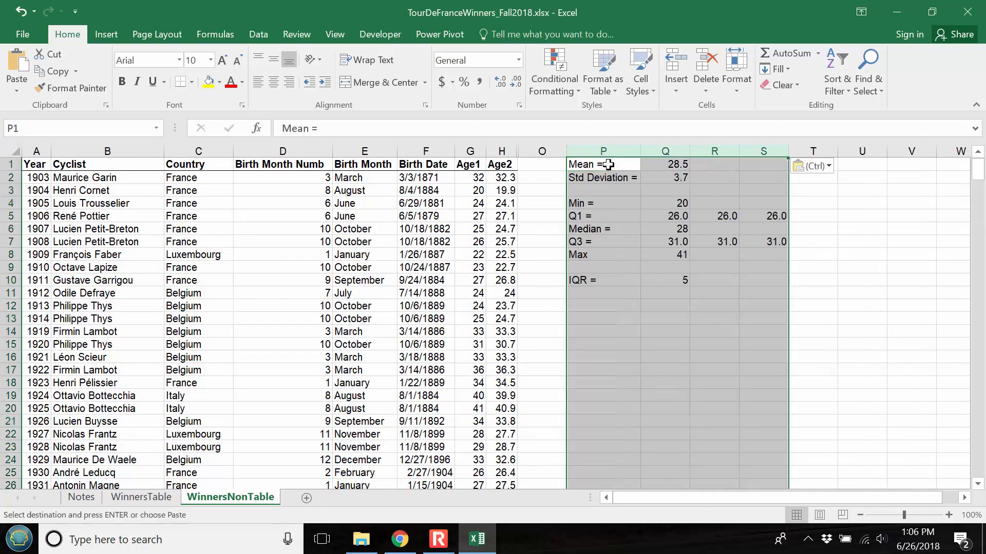
Step: Examine the pasted summary formulas in Q2:Q8 to see which Age1 range they reference
key(Down)
key(Right)
key(Down)
key(Down)
key(Down)
key(Down)
key(Down)
key(Down)
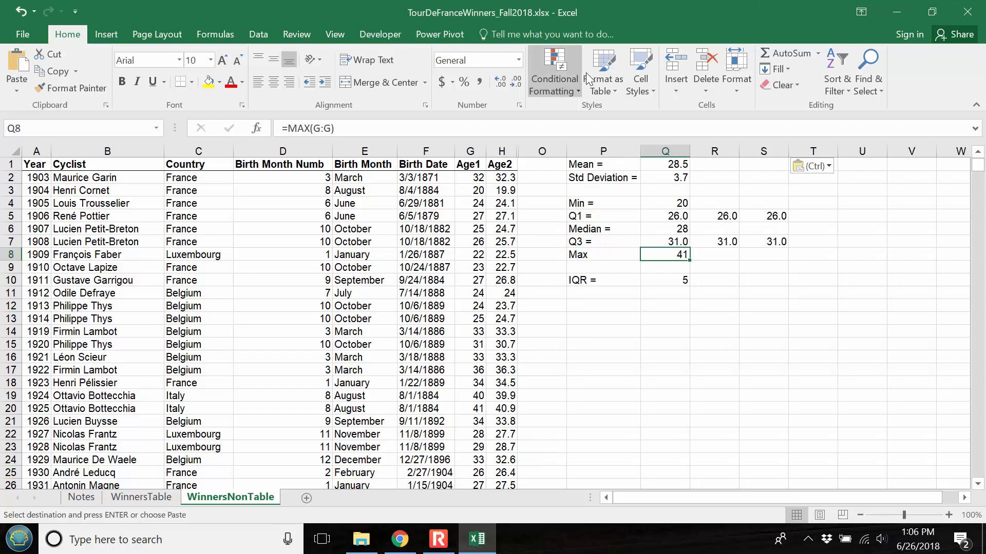
click(644, 311)
click(643, 346)
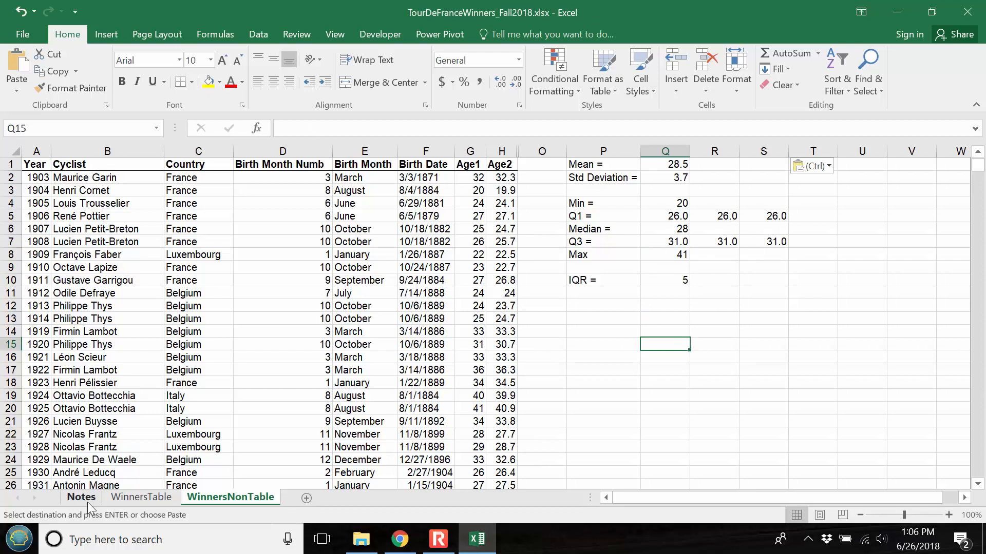
key(F10)
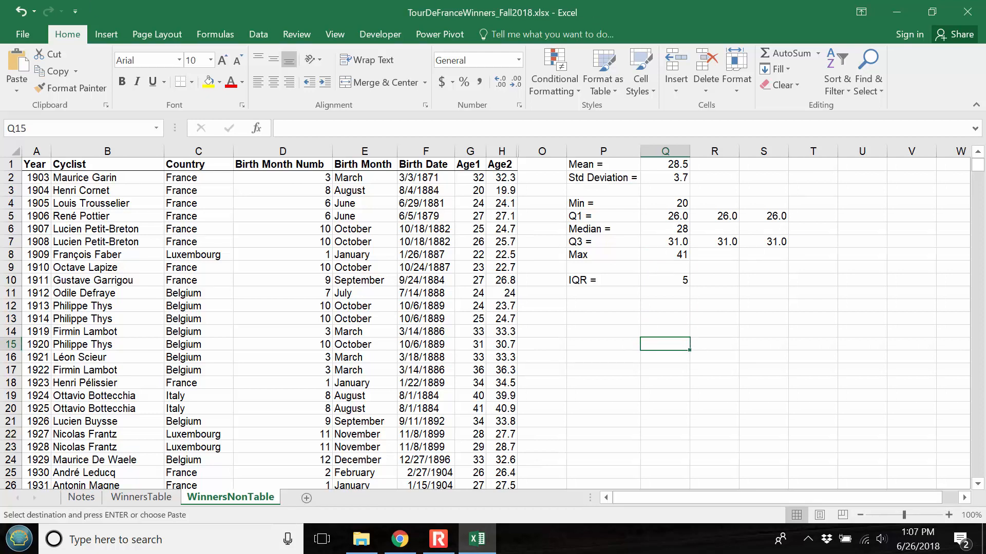